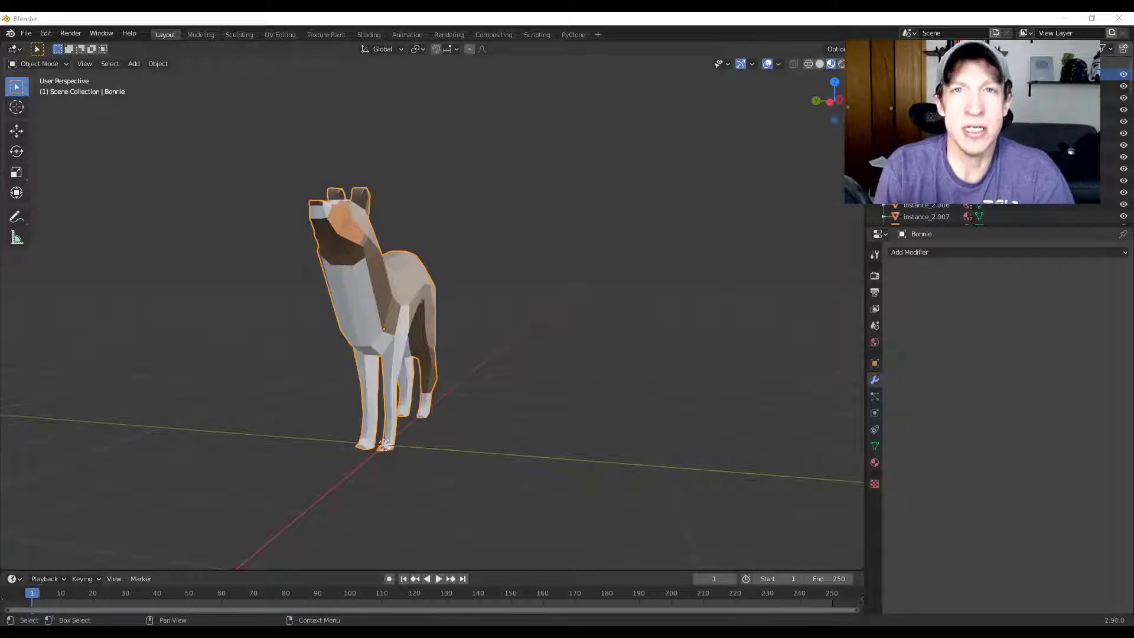
Inspect Bonnie's original low-poly mesh in Edit Mode from several angles.
middle_drag(372, 338, 297, 344)
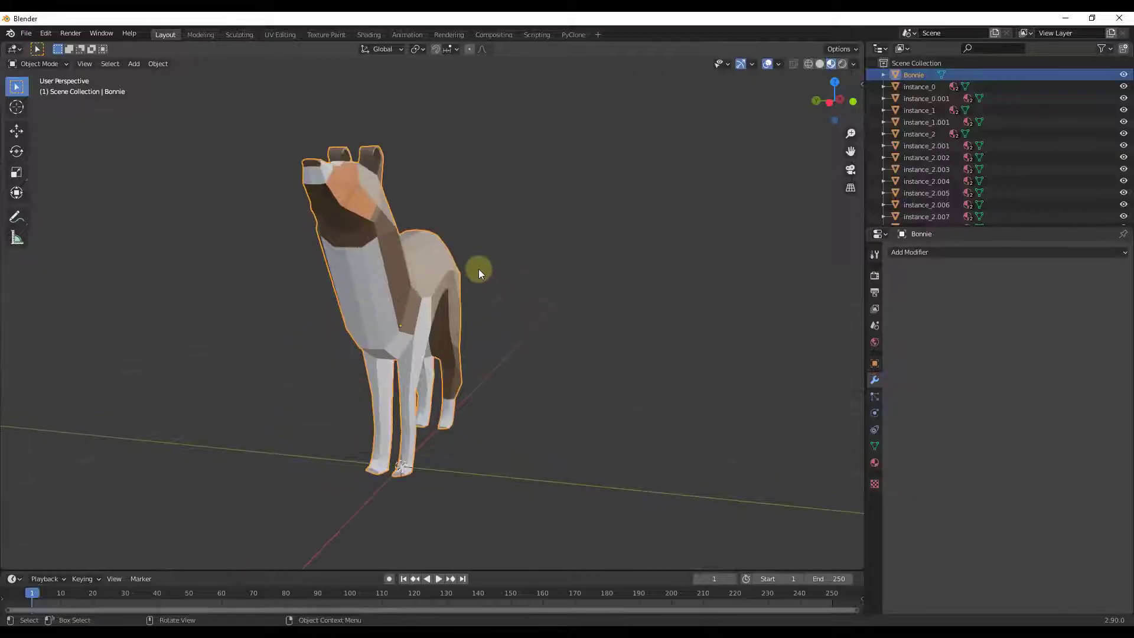
middle_drag(478, 268, 423, 293)
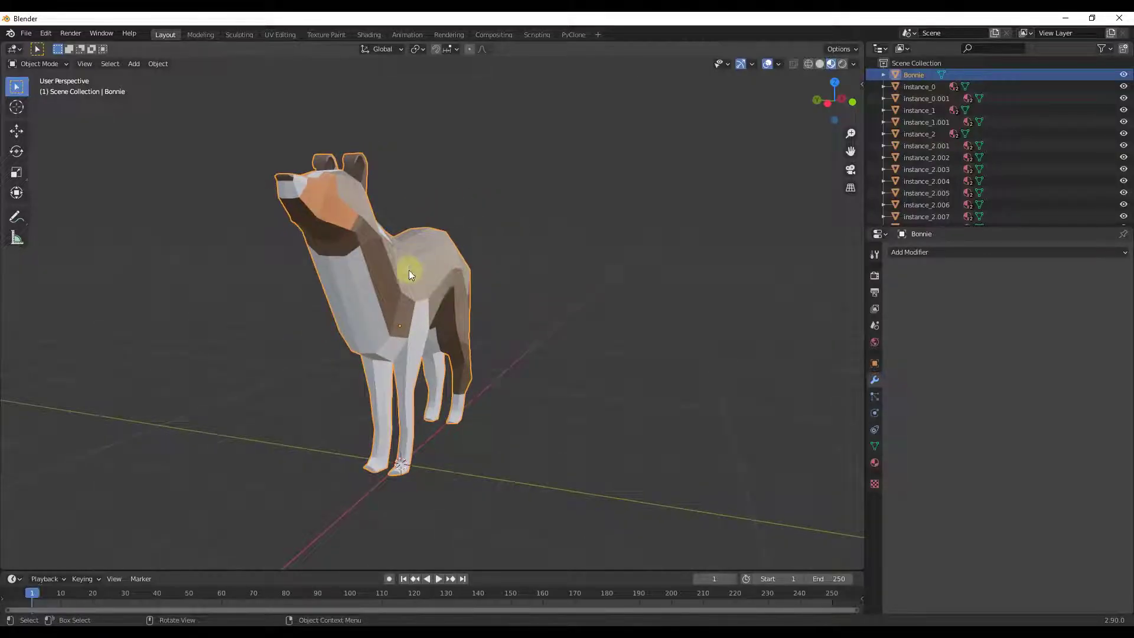
key(Tab)
scroll(388, 268, up, 5)
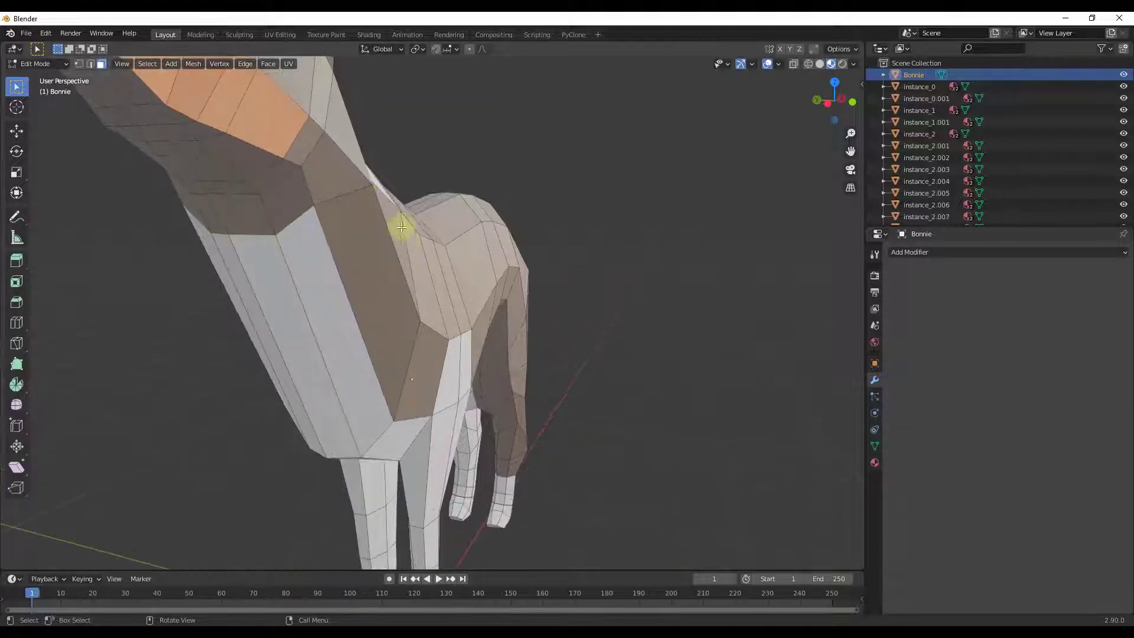
middle_drag(517, 273, 290, 121)
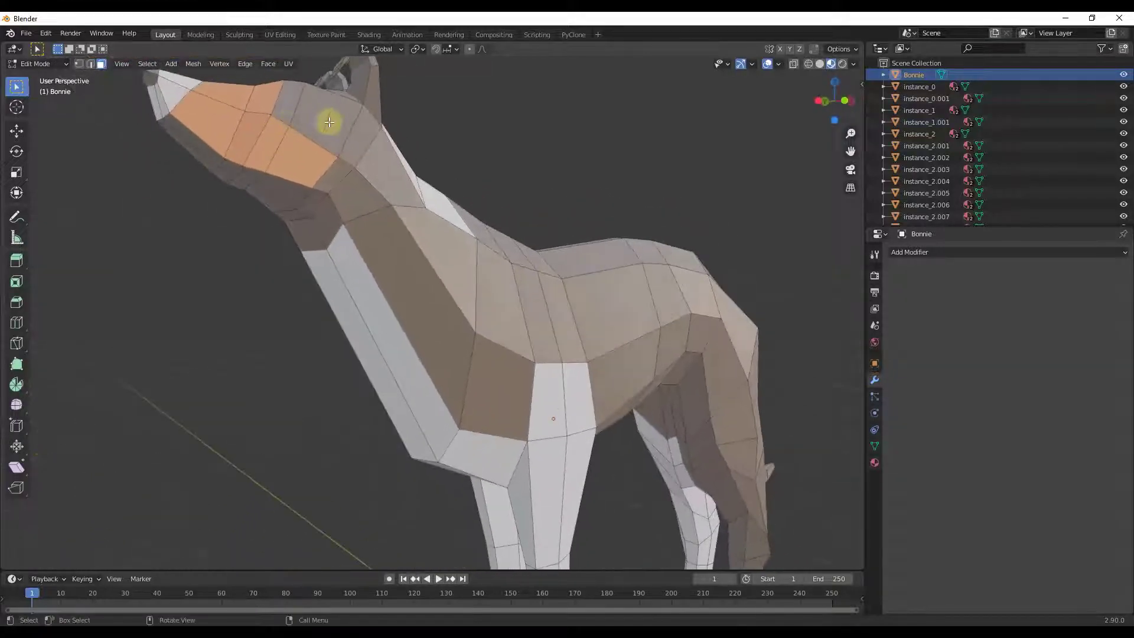
scroll(735, 385, down, 5)
middle_drag(679, 383, 819, 412)
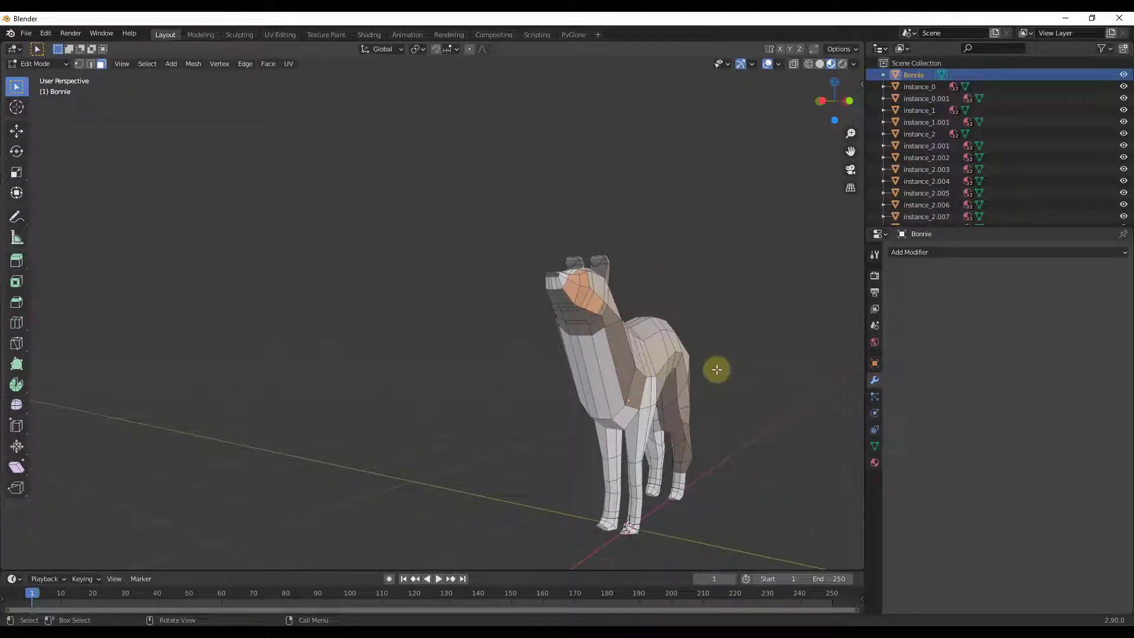
mouse_move(717, 400)
middle_down()
mouse_move(706, 435)
mouse_move(547, 357)
mouse_move(661, 377)
mouse_move(701, 400)
middle_up()
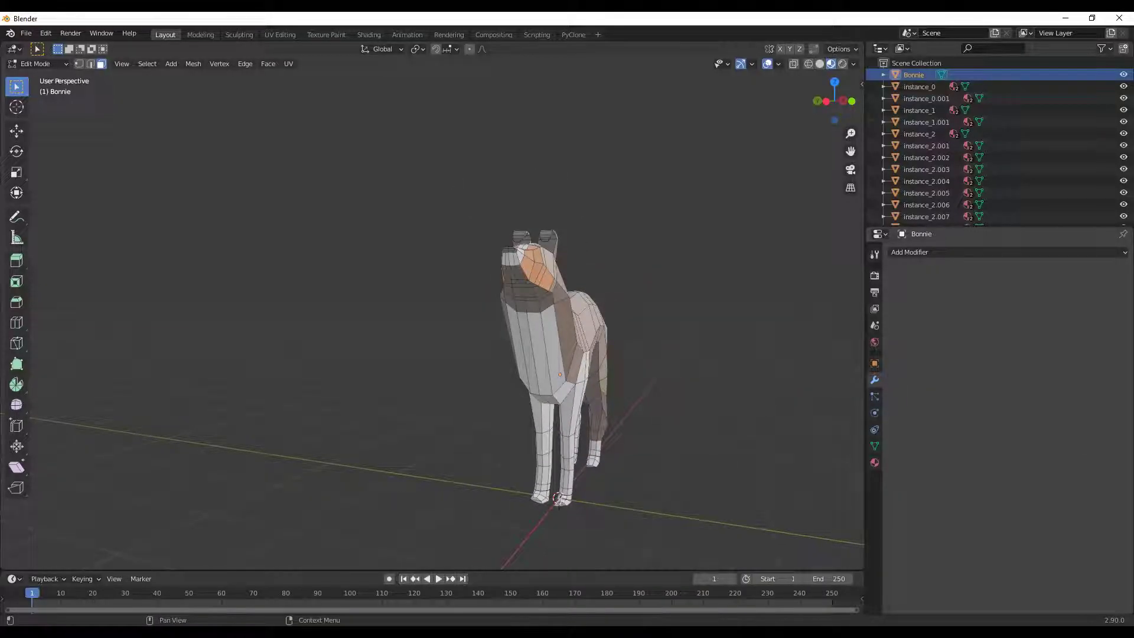
middle_drag(817, 360, 490, 242)
key(Tab)
Add a Blocks-mode Remesh modifier to Bonnie and compare it with the original mesh.
click(917, 252)
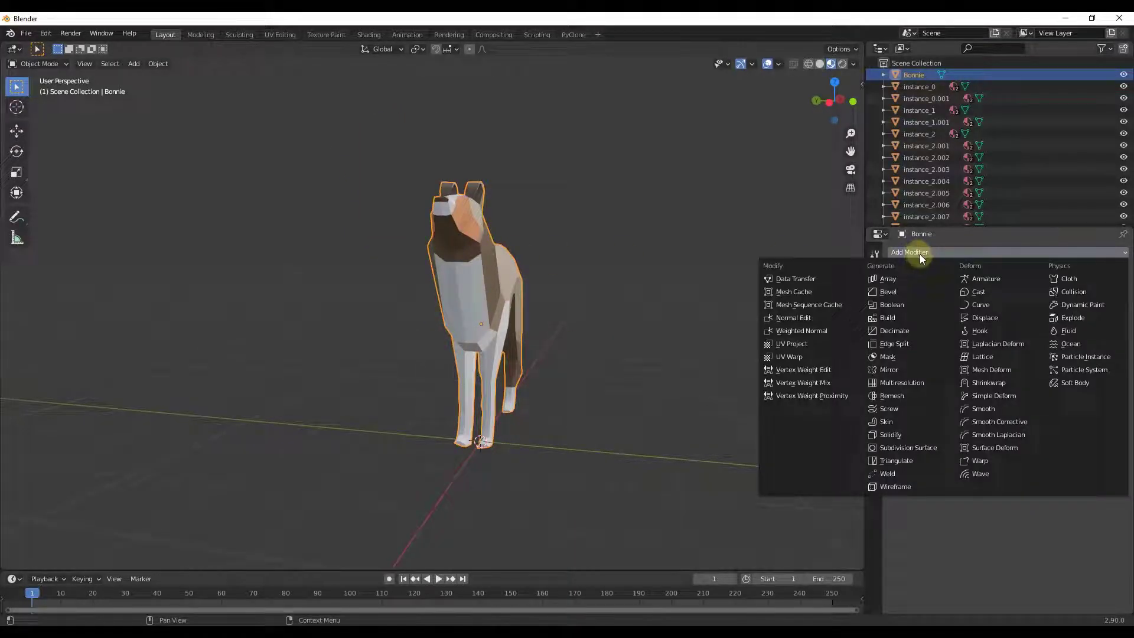
click(888, 396)
click(919, 290)
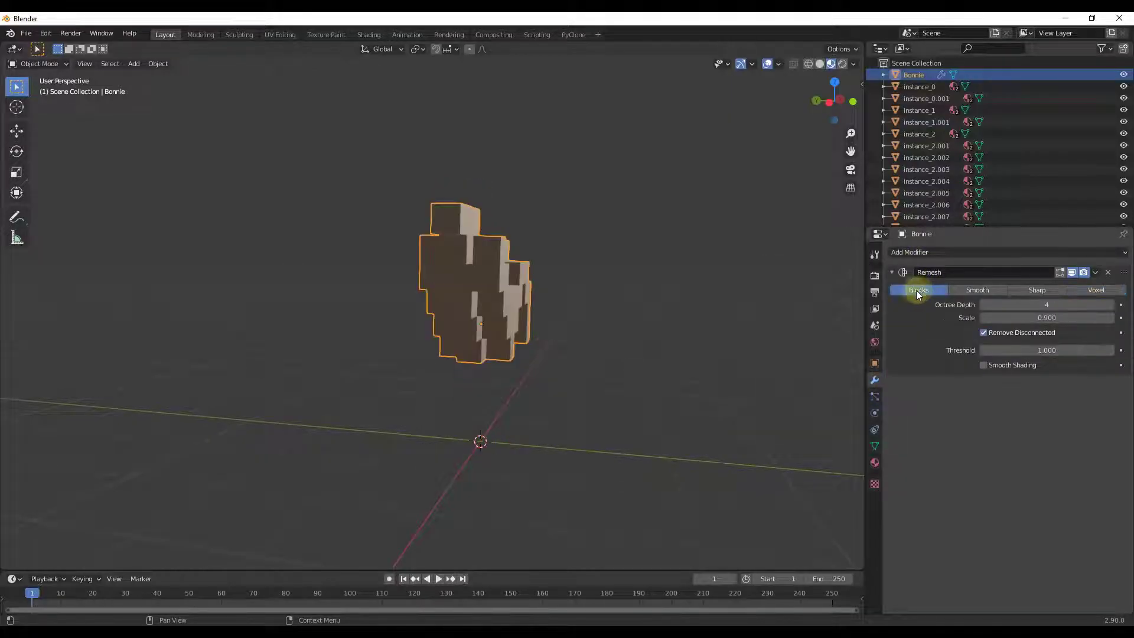
middle_drag(690, 303, 458, 243)
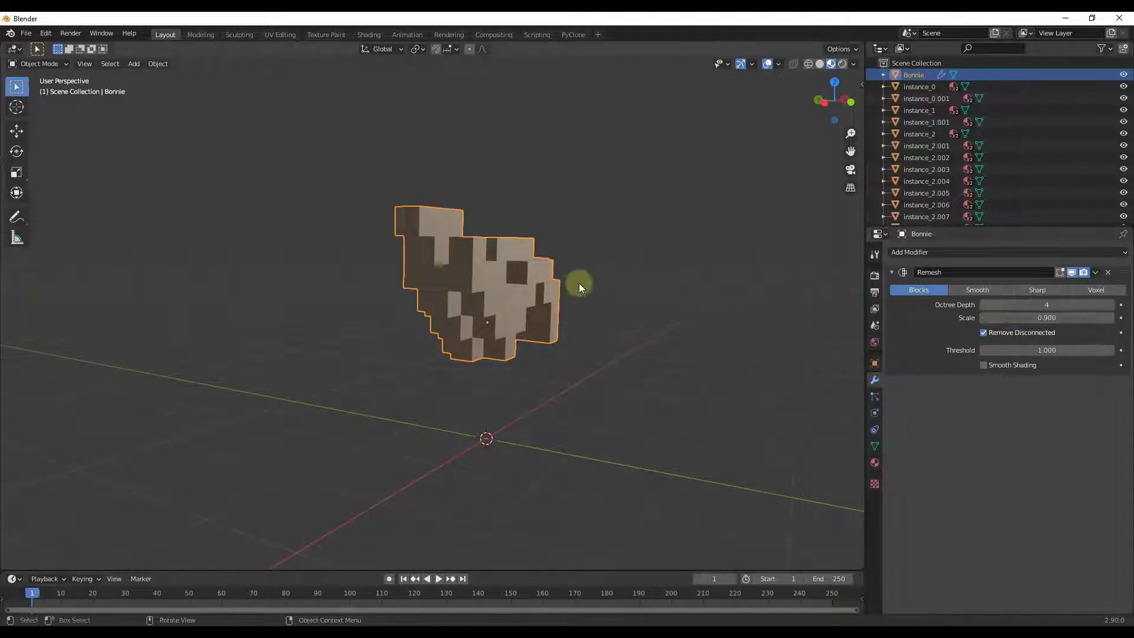
mouse_move(540, 273)
middle_down()
mouse_move(551, 438)
mouse_move(554, 321)
mouse_move(535, 285)
middle_up()
key(Tab)
key(Tab)
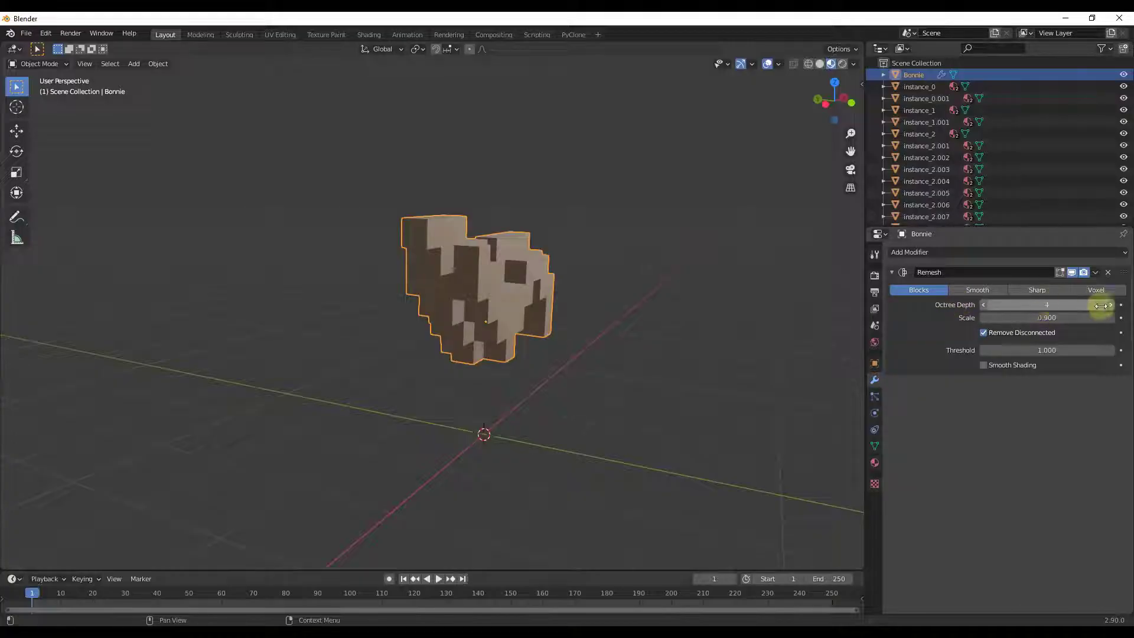
Raise the Remesh octree depth to 7 and nudge the Scale slightly upward.
click(1110, 304)
click(1110, 305)
click(1110, 305)
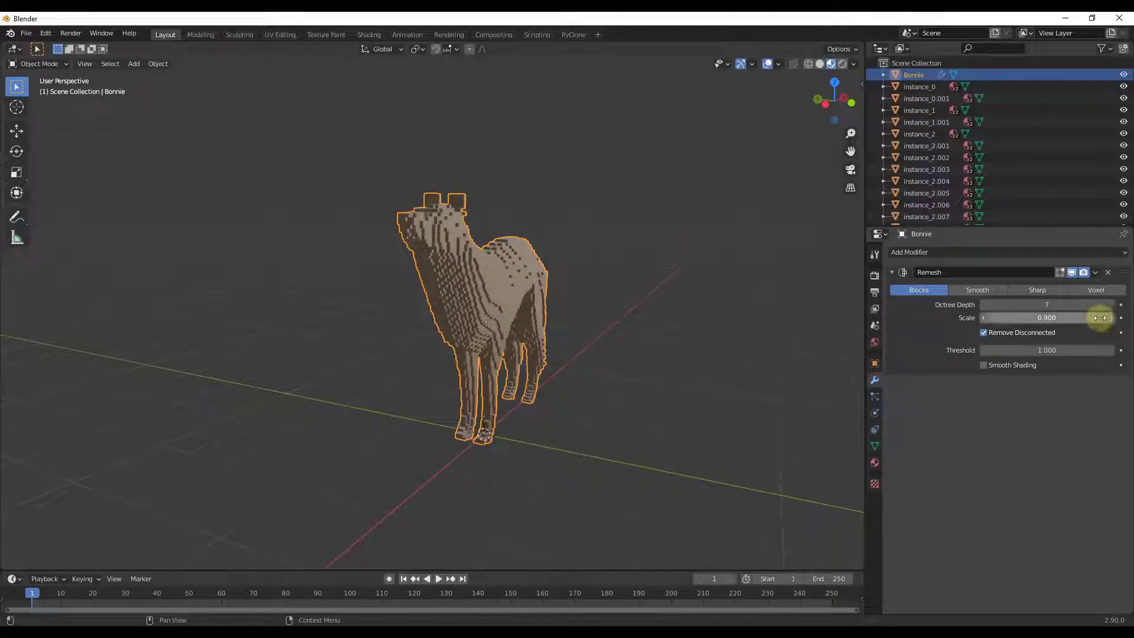
mouse_move(1054, 317)
mouse_down()
mouse_move(1008, 317)
mouse_move(1053, 317)
mouse_up()
scroll(457, 286, up, 5)
middle_drag(505, 293, 579, 246)
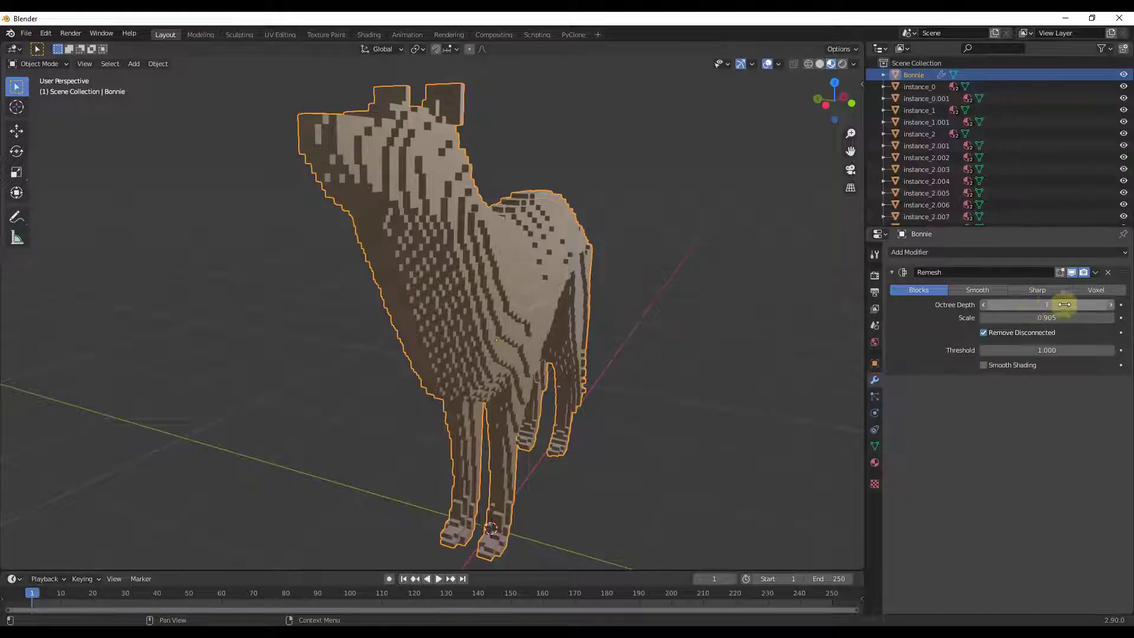
Step the octree depth from 7 up to 9 and zoom out to the whole dog.
mouse_move(1065, 304)
mouse_down()
mouse_move(1031, 305)
mouse_move(1061, 303)
mouse_up()
click(1035, 304)
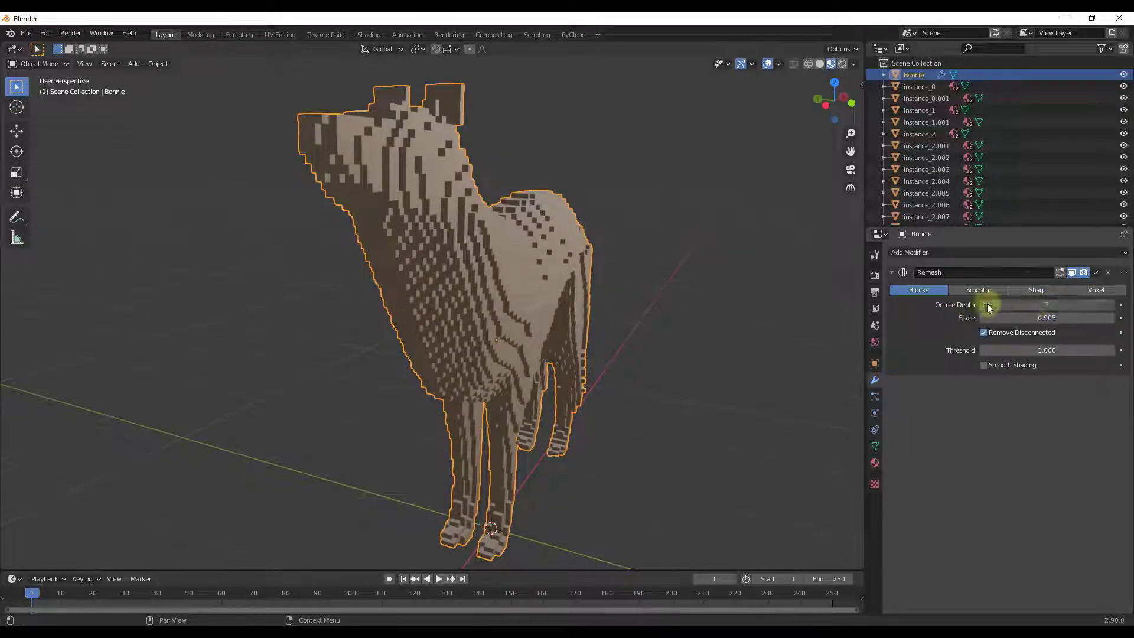
key(Return)
click(1111, 305)
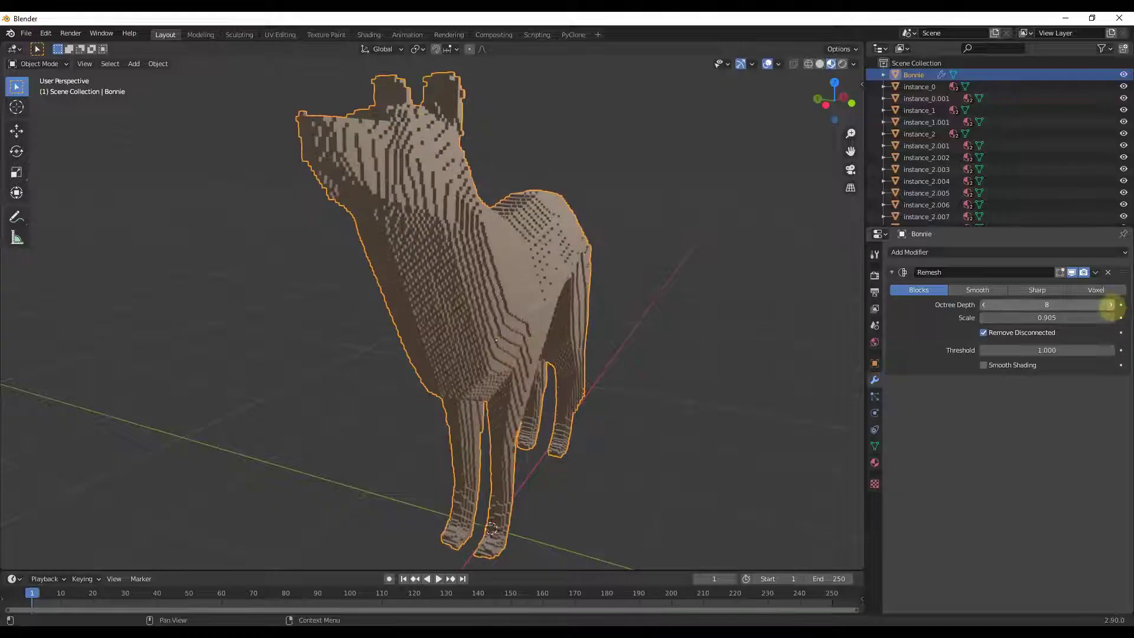
click(1111, 305)
scroll(505, 271, up, 3)
scroll(473, 254, up, 2)
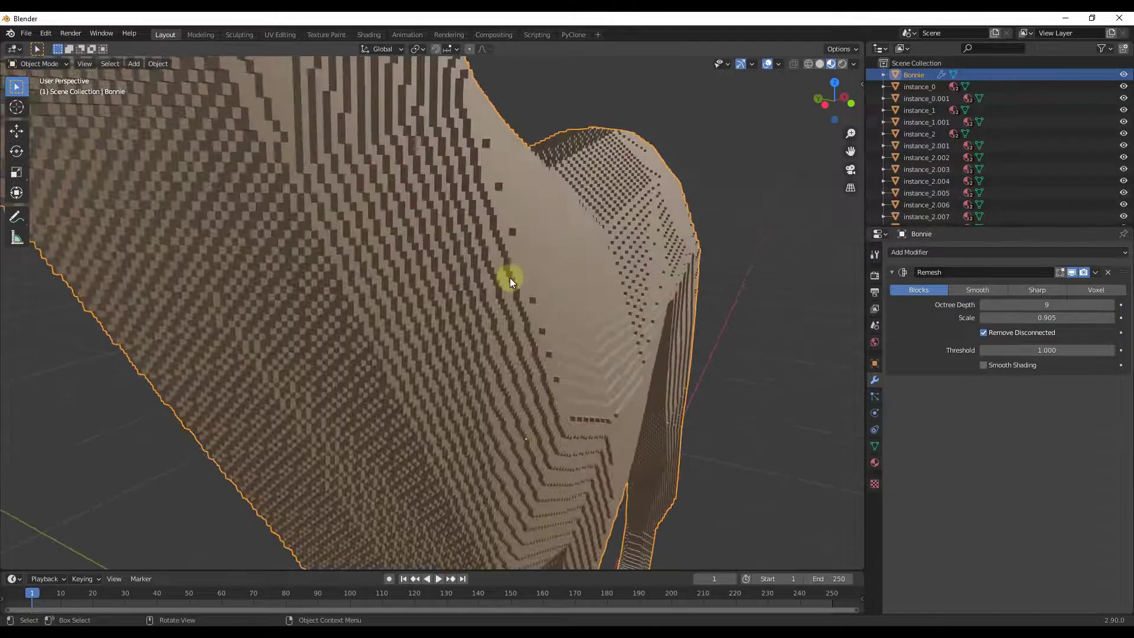
scroll(510, 279, down, 5)
middle_drag(512, 280, 434, 165)
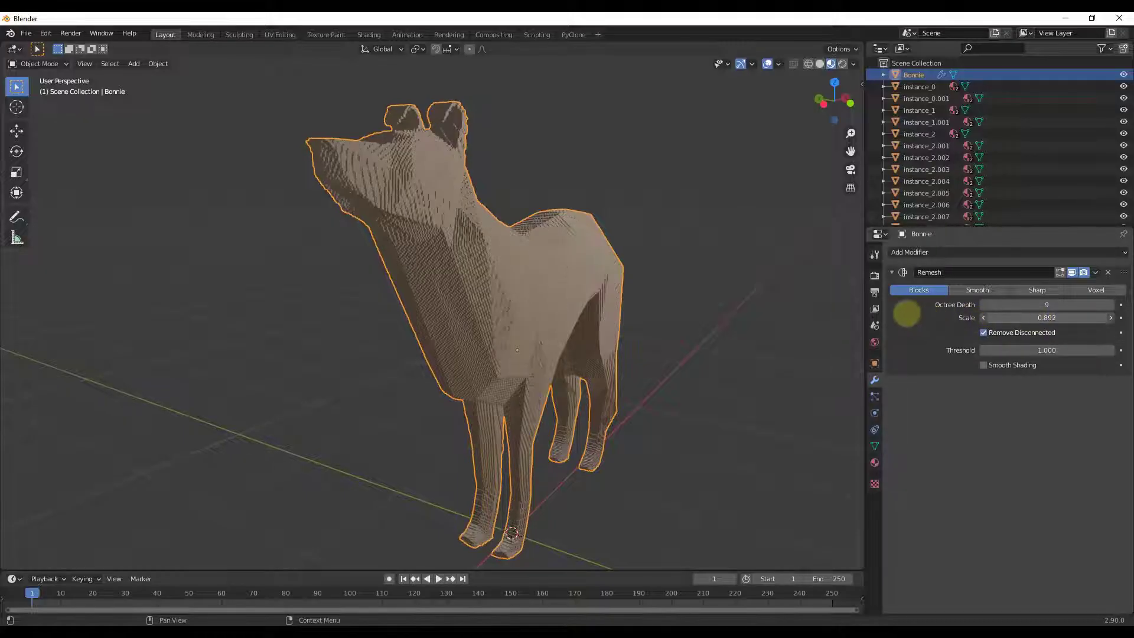
Lower the octree depth to 7 and enter Scale 1, which clamps to 0.990.
drag(1072, 317, 1064, 318)
click(984, 305)
click(984, 305)
drag(1058, 318, 1005, 317)
drag(798, 313, 1013, 313)
click(1012, 317)
text(1)
key(Return)
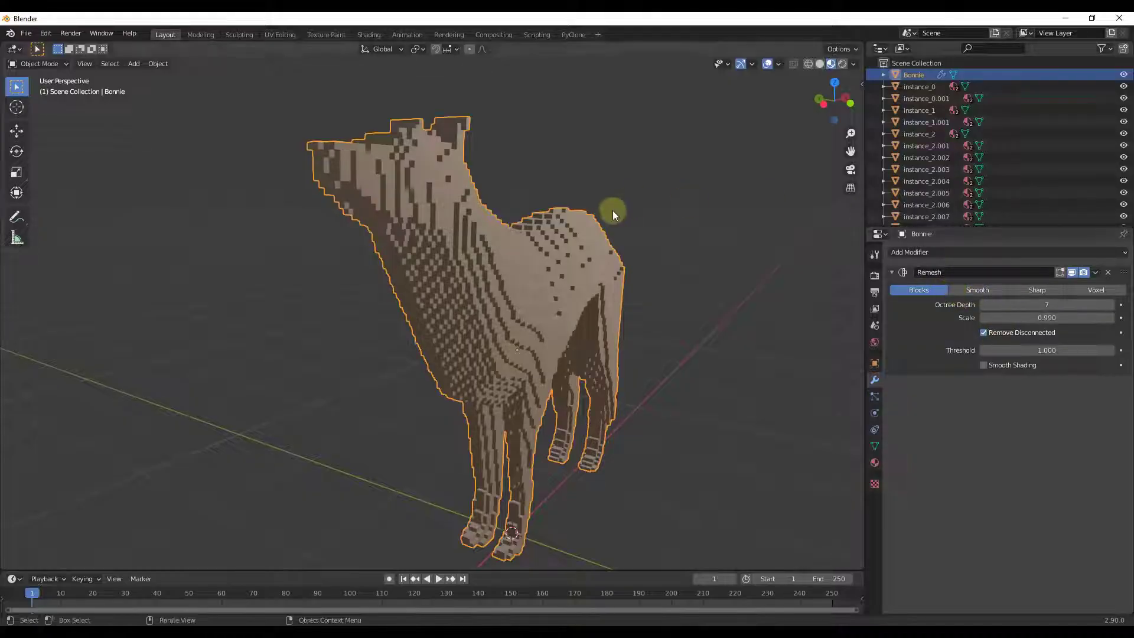
scroll(573, 214, up, 4)
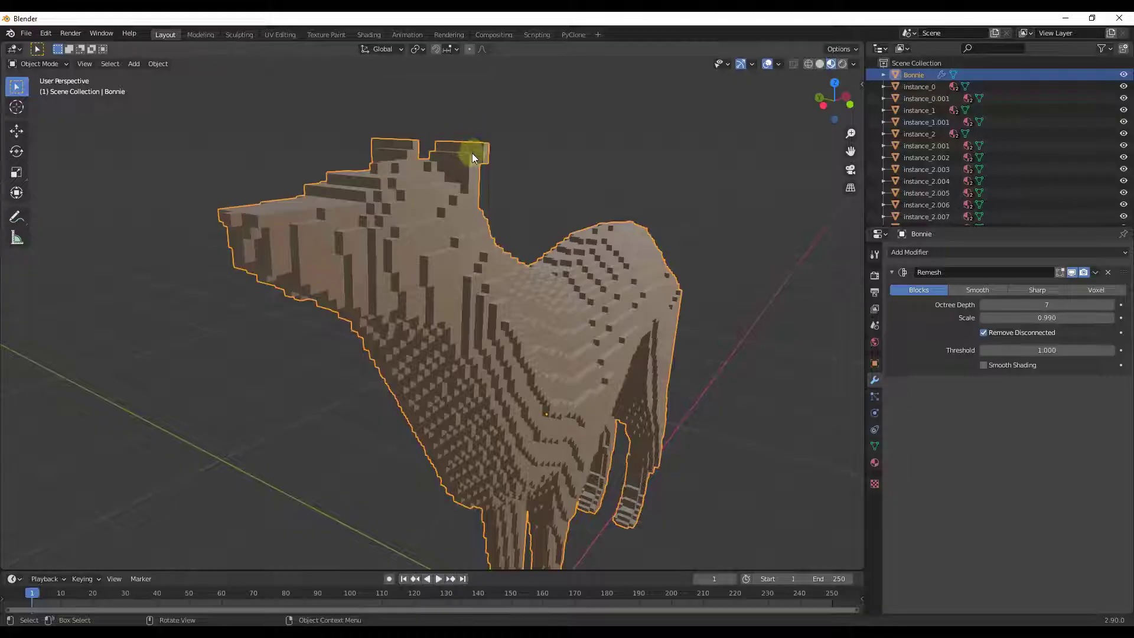
Toggle Remove Disconnected repeatedly to compare the loose blocks above the dog's head.
click(984, 333)
click(985, 333)
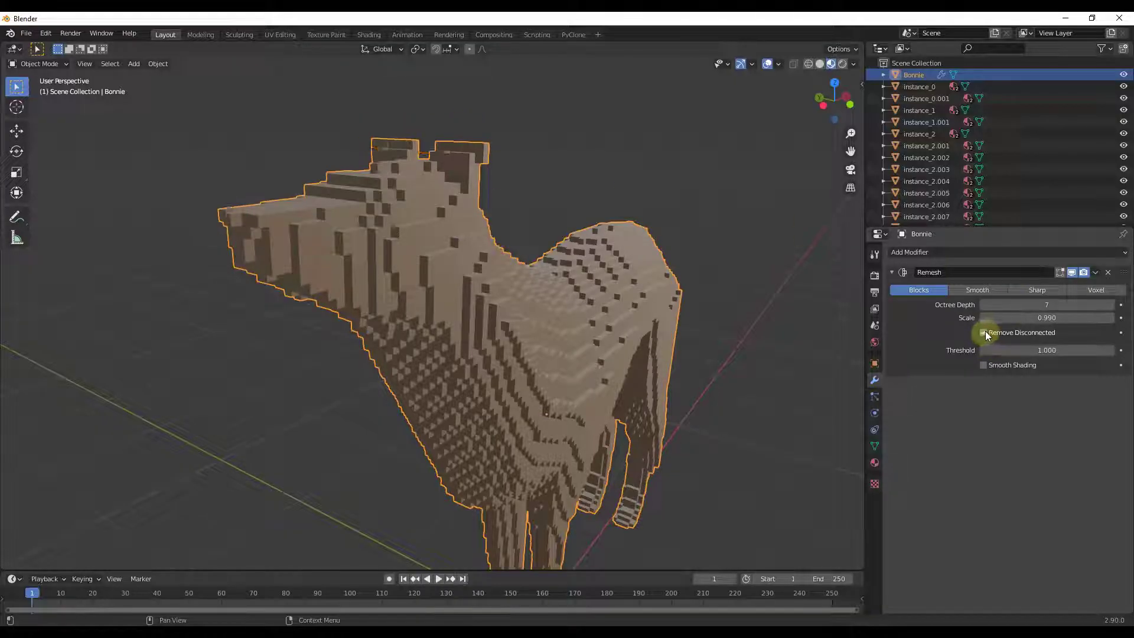
click(984, 333)
middle_drag(363, 228, 344, 177)
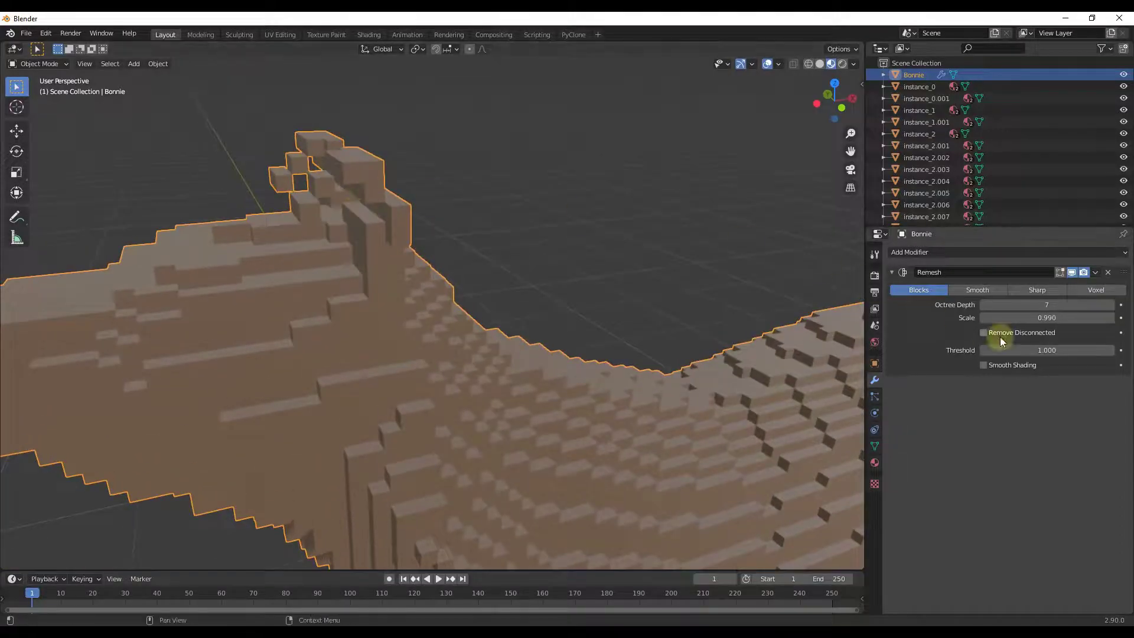
click(983, 332)
click(983, 332)
click(983, 332)
click(983, 332)
middle_drag(438, 237, 341, 166)
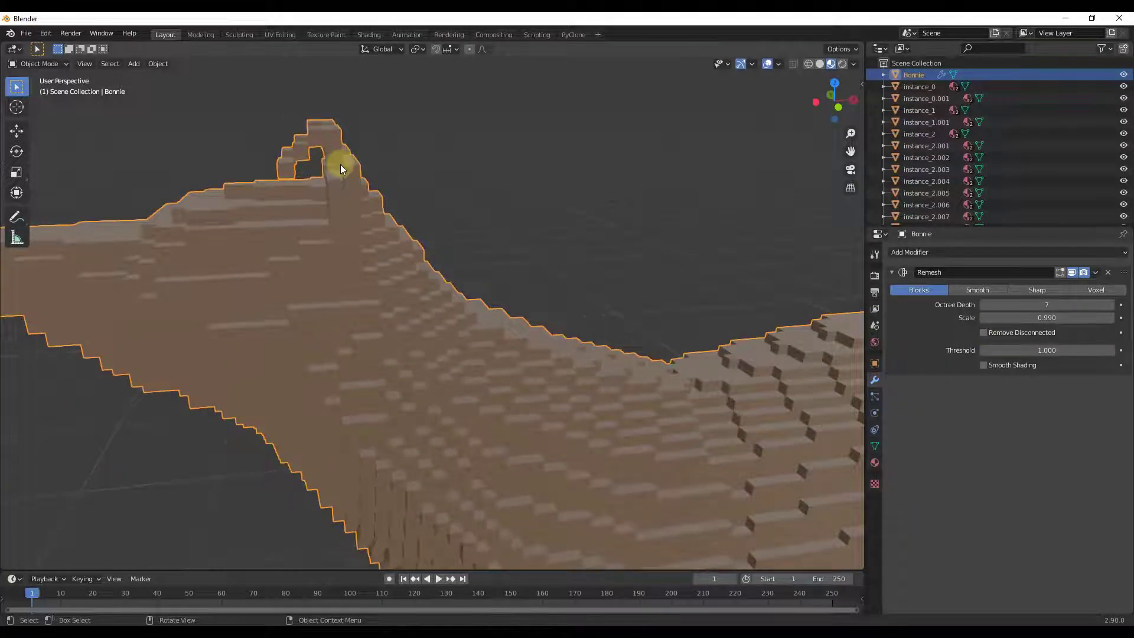
middle_drag(347, 160, 401, 165)
Set the Threshold to 0.250 and leave Remove Disconnected unchecked.
click(983, 332)
drag(1055, 350, 240, 351)
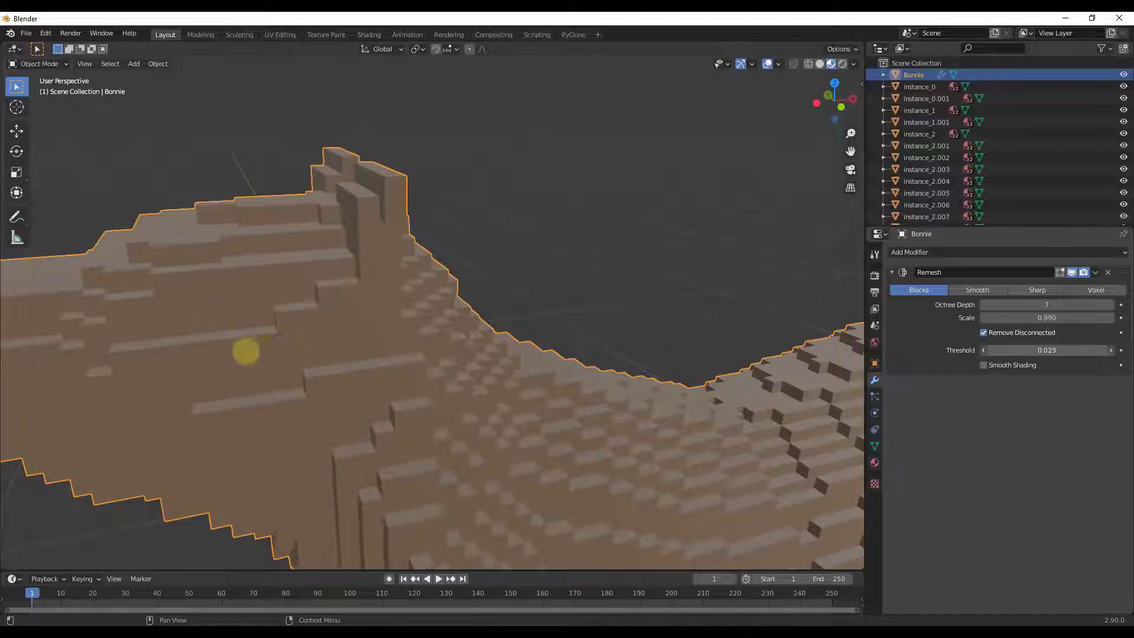
key(ctrl+z)
key(ctrl+shift+z)
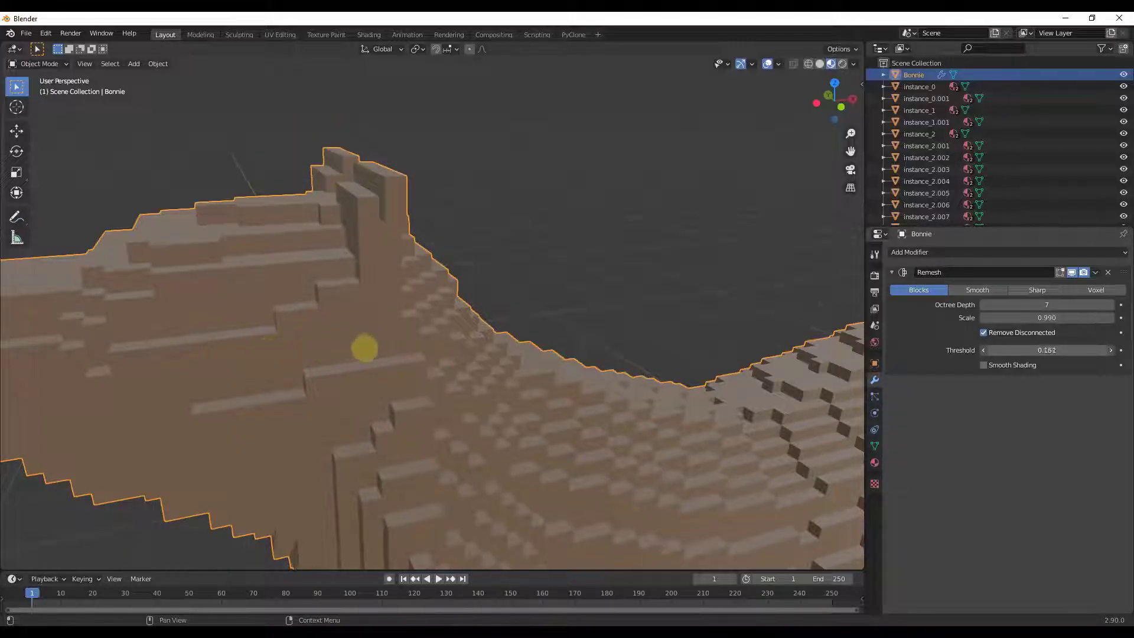
click(984, 333)
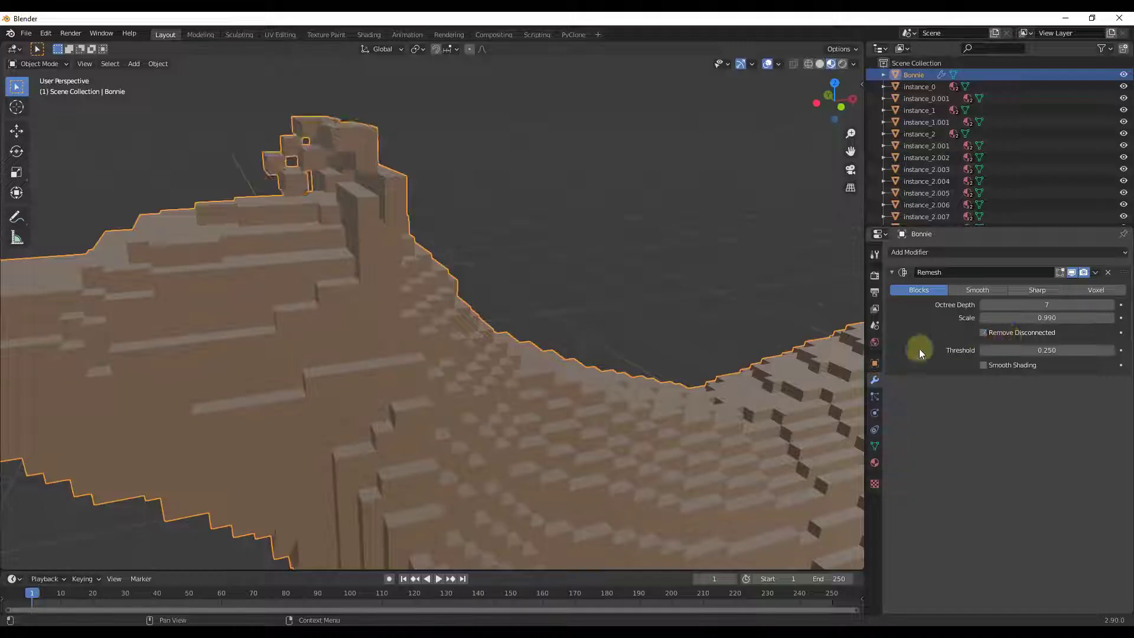
scroll(218, 252, down, 3)
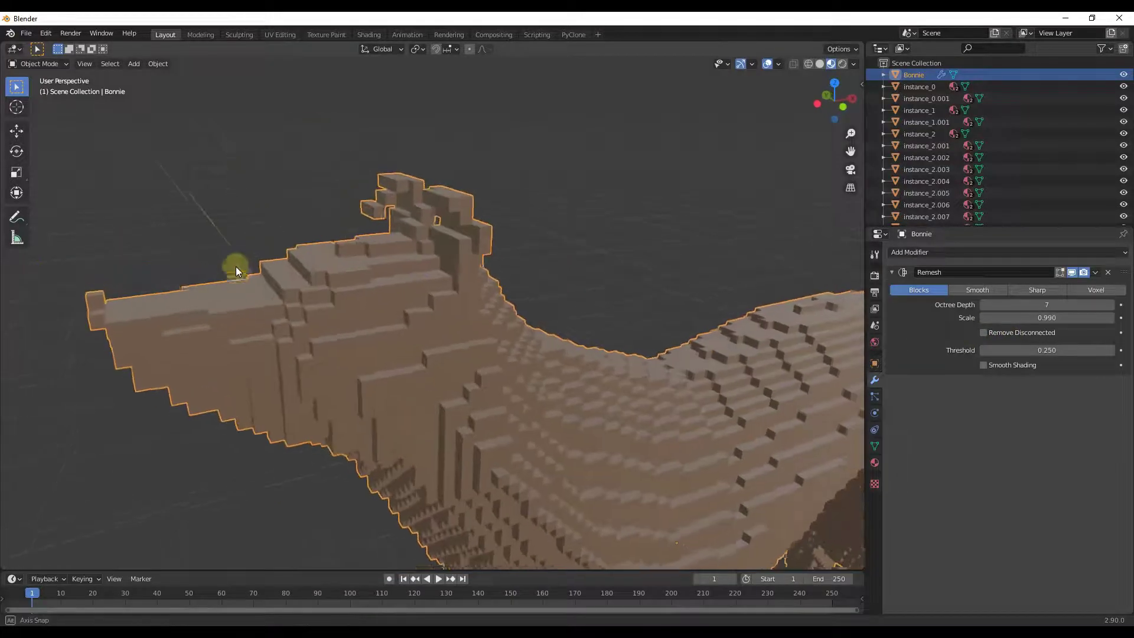
Try smooth shading on the remeshed dog, then turn the Remesh smooth shading back off.
click(983, 366)
mouse_move(690, 409)
middle_down()
mouse_move(519, 438)
mouse_move(444, 371)
mouse_move(660, 246)
mouse_move(462, 272)
mouse_move(657, 358)
mouse_move(607, 370)
middle_up()
scroll(607, 370, down, 5)
right_click(631, 367)
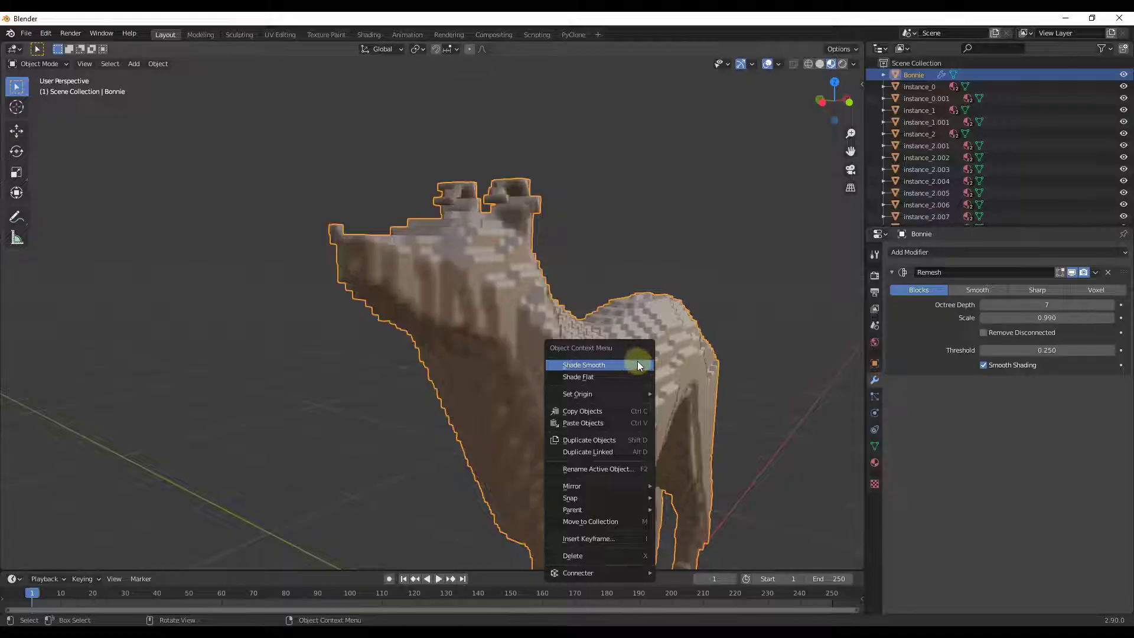
click(641, 363)
click(984, 366)
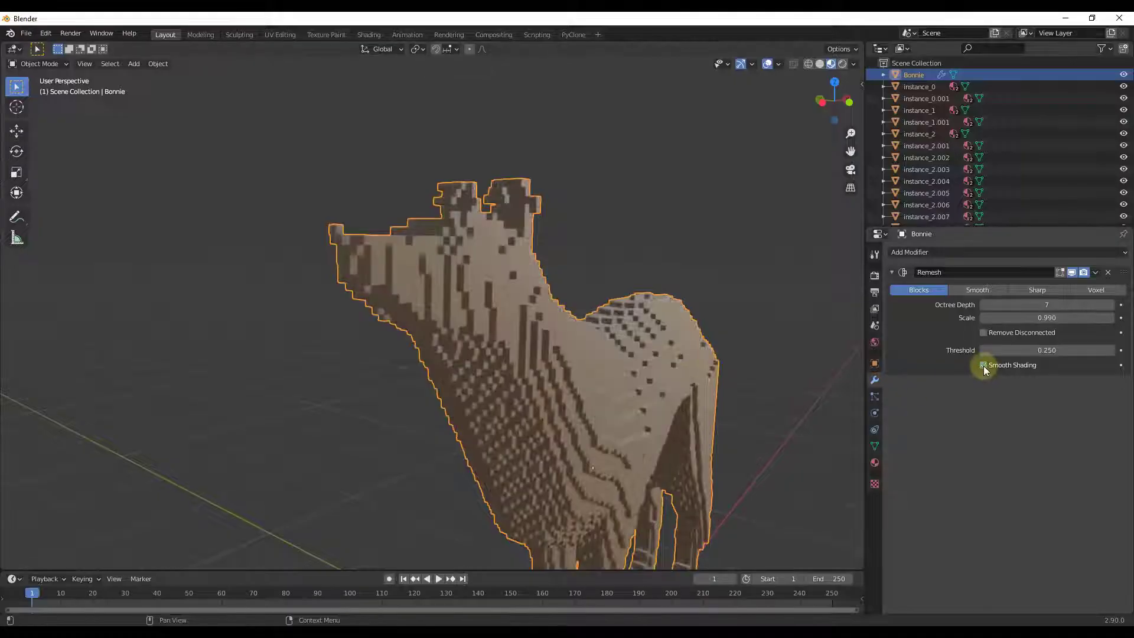
Drop the Remesh Scale to 0.044, collapsing the dog into a couple of large boxes.
middle_drag(514, 313, 548, 338)
scroll(548, 338, down, 4)
scroll(575, 380, up, 4)
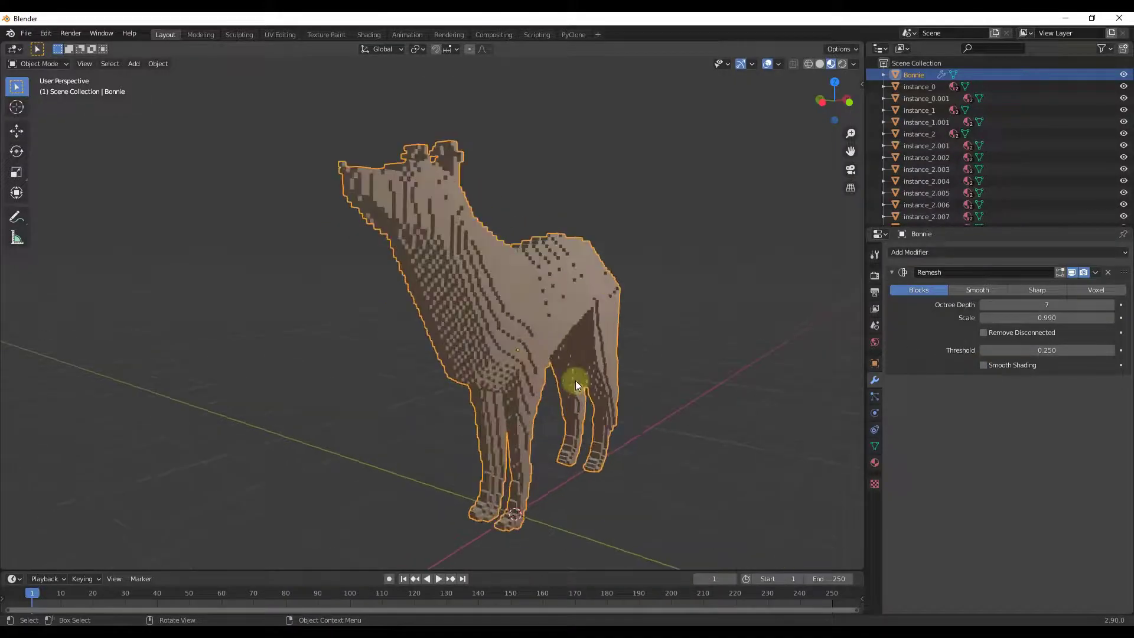
middle_drag(577, 384, 650, 388)
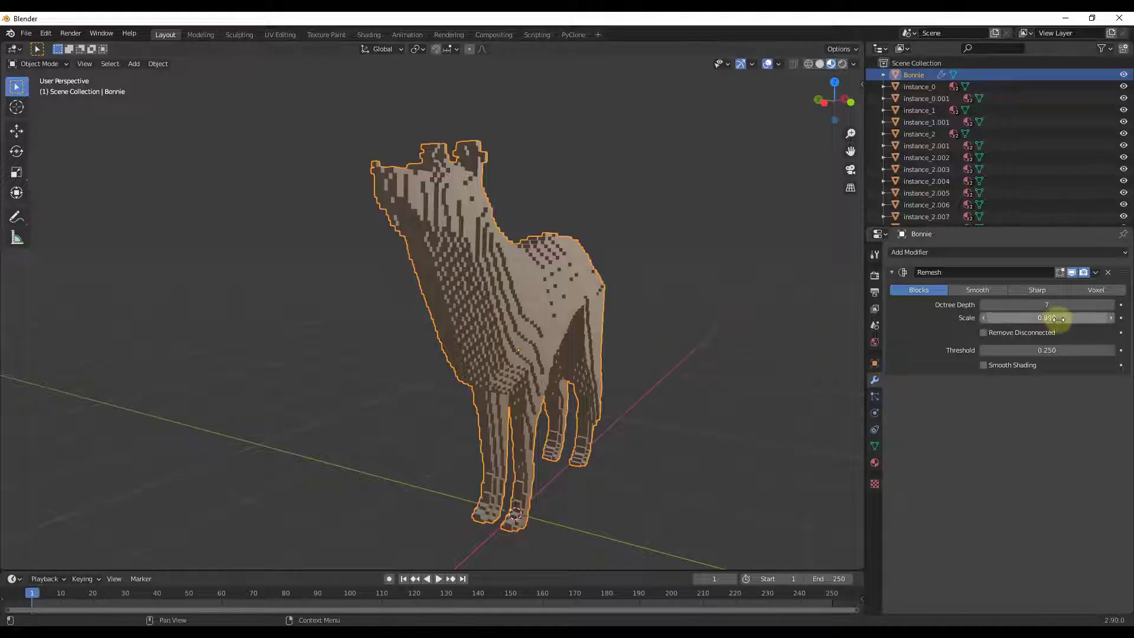
mouse_move(1058, 319)
mouse_down()
mouse_move(332, 337)
mouse_move(952, 353)
mouse_move(400, 355)
mouse_move(630, 352)
mouse_move(469, 347)
mouse_move(228, 360)
mouse_move(1051, 318)
mouse_up()
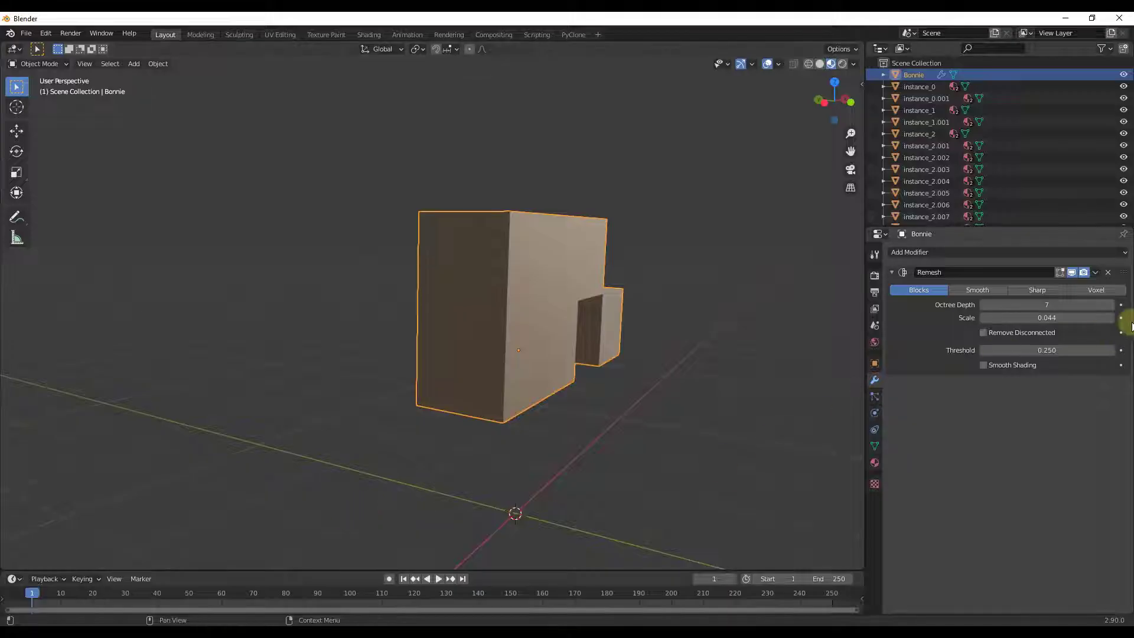
Keyframe Remesh Scale 0.044 at frame 1 and 0.990 at frame 100.
click(1122, 317)
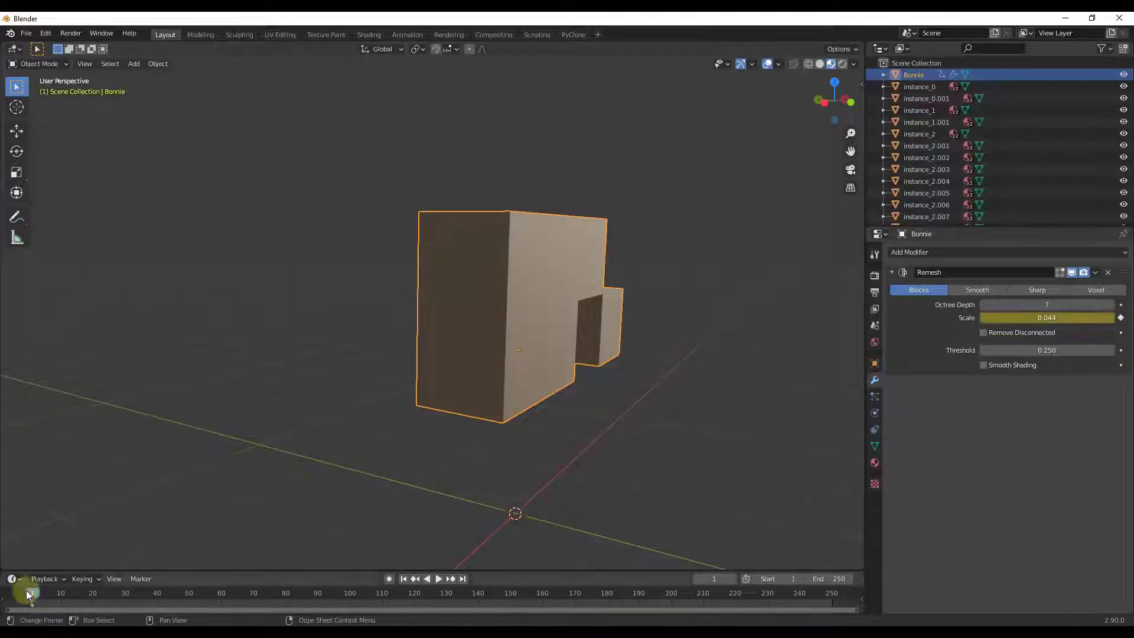
drag(407, 592, 351, 591)
click(1038, 317)
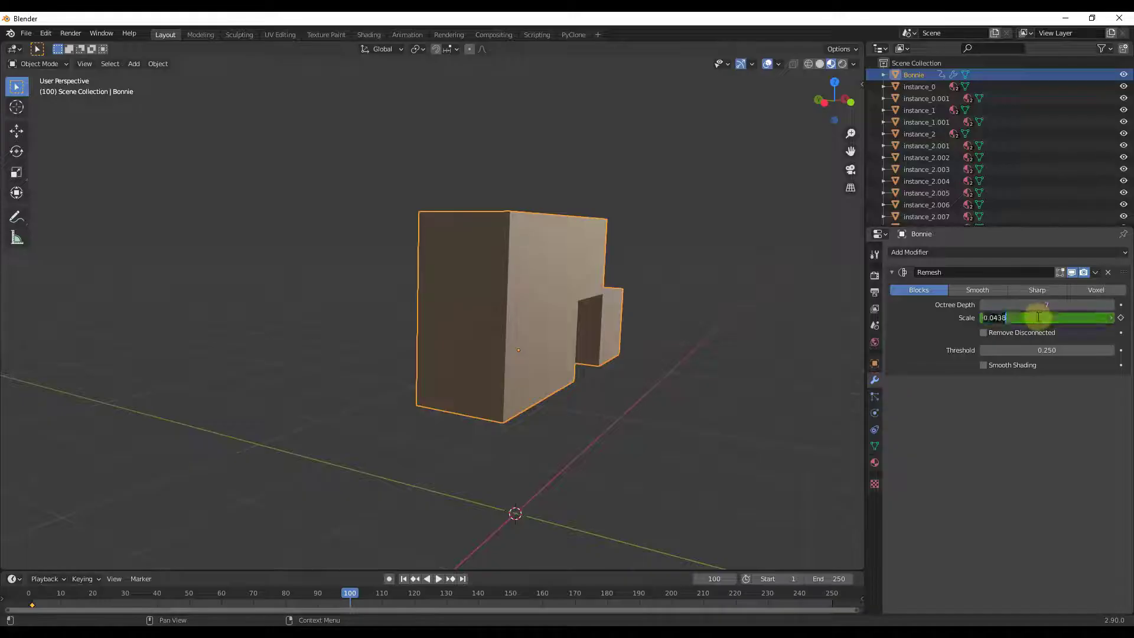
text(99)
key(Return)
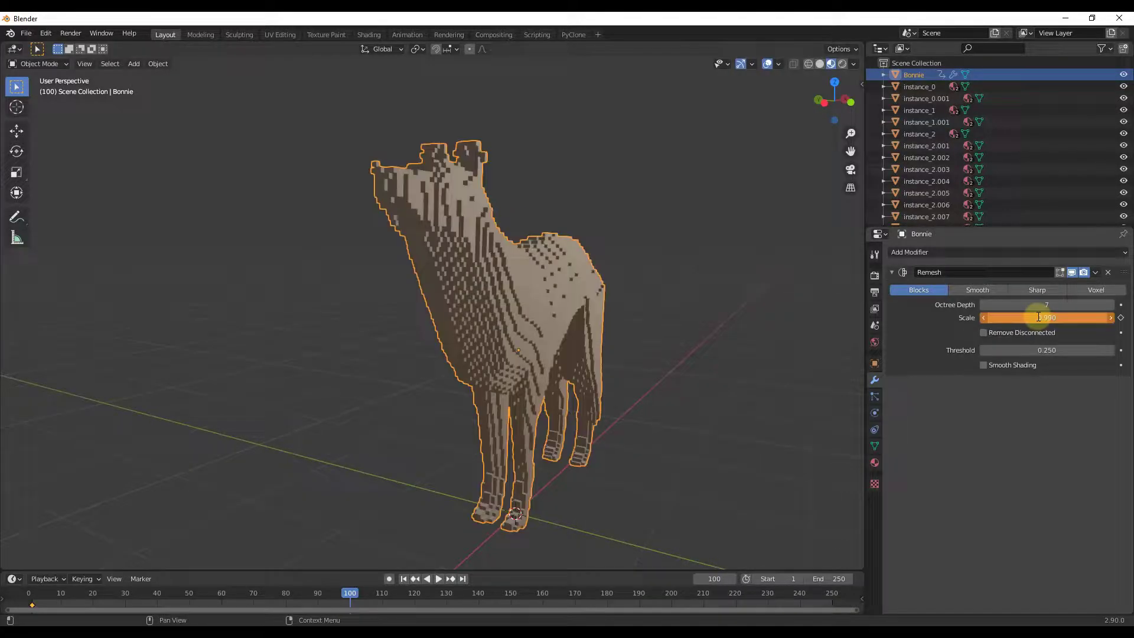
click(1121, 317)
Play the timeline from the start to watch the voxel dog build up, then stop.
drag(350, 597, 9, 594)
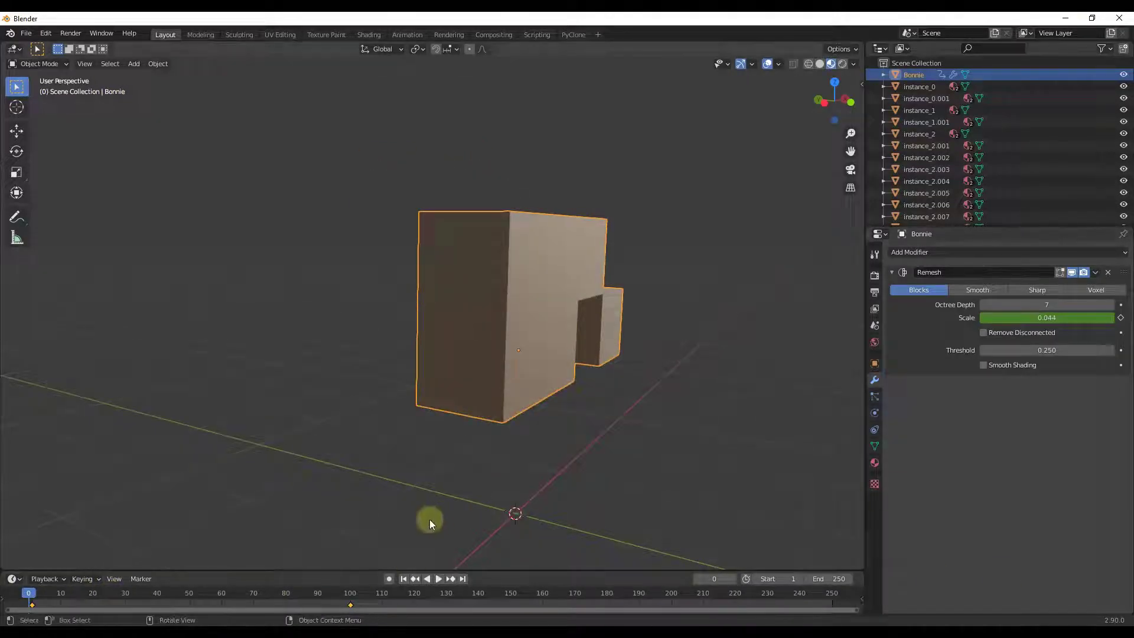
click(439, 579)
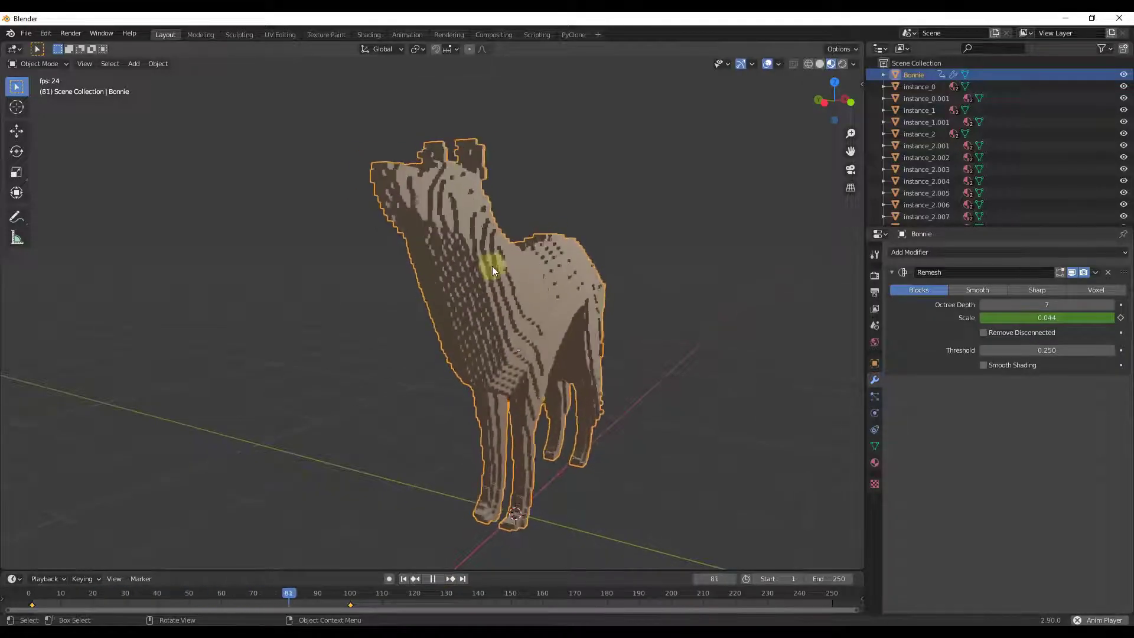
click(433, 579)
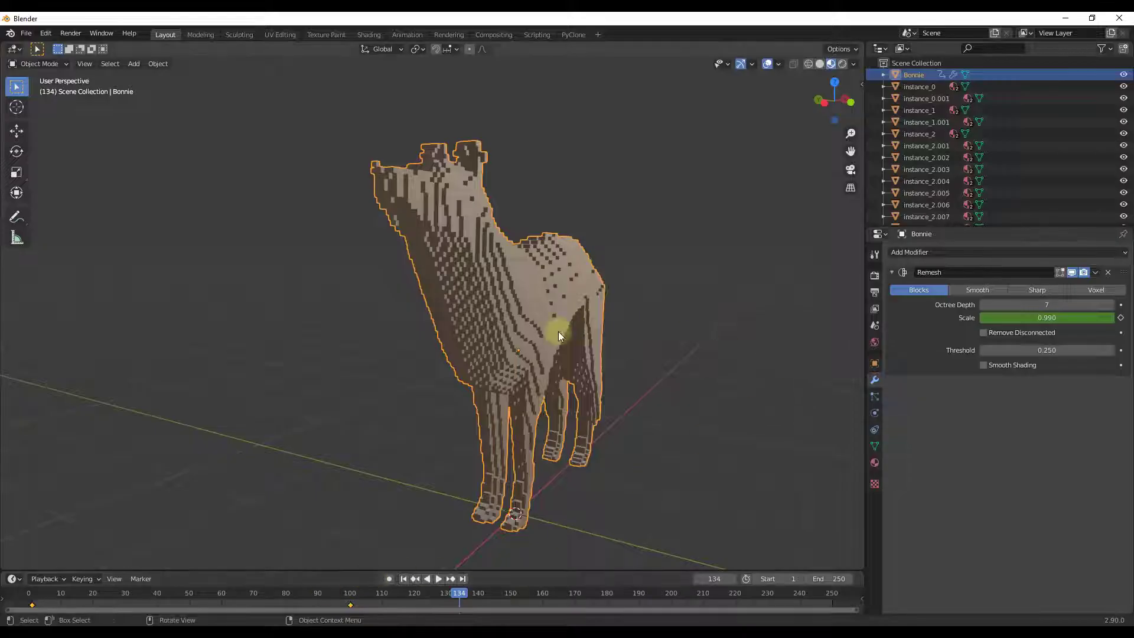
mouse_move(569, 284)
middle_down()
mouse_move(599, 283)
mouse_move(576, 296)
middle_up()
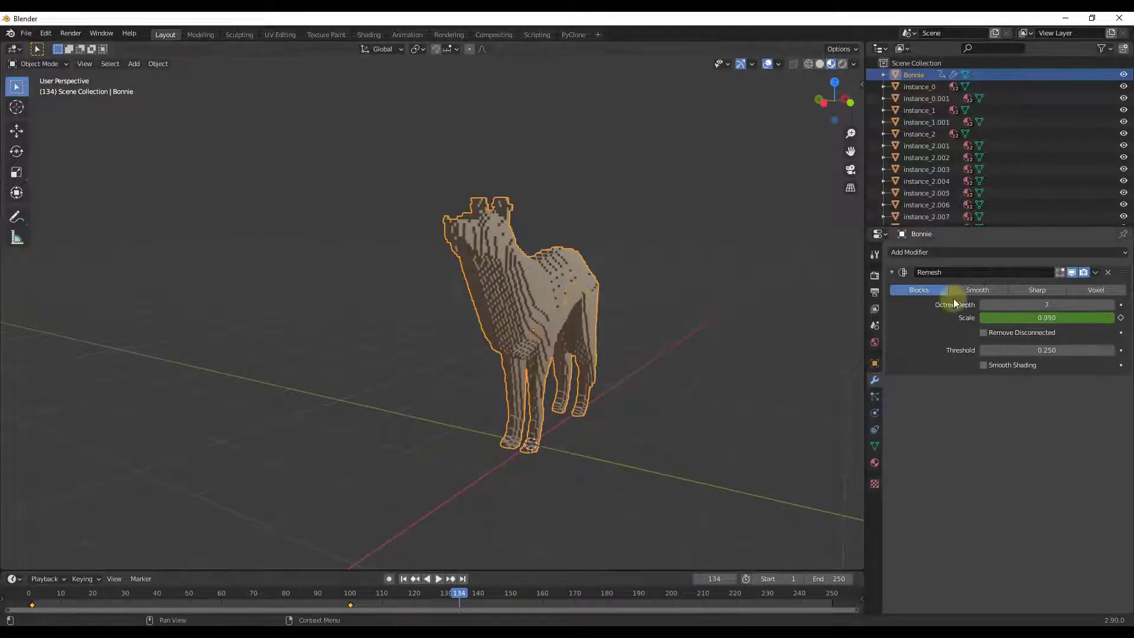
Switch the Remesh to Smooth mode and show the Wireframe viewport overlay.
click(977, 289)
scroll(538, 295, up, 2)
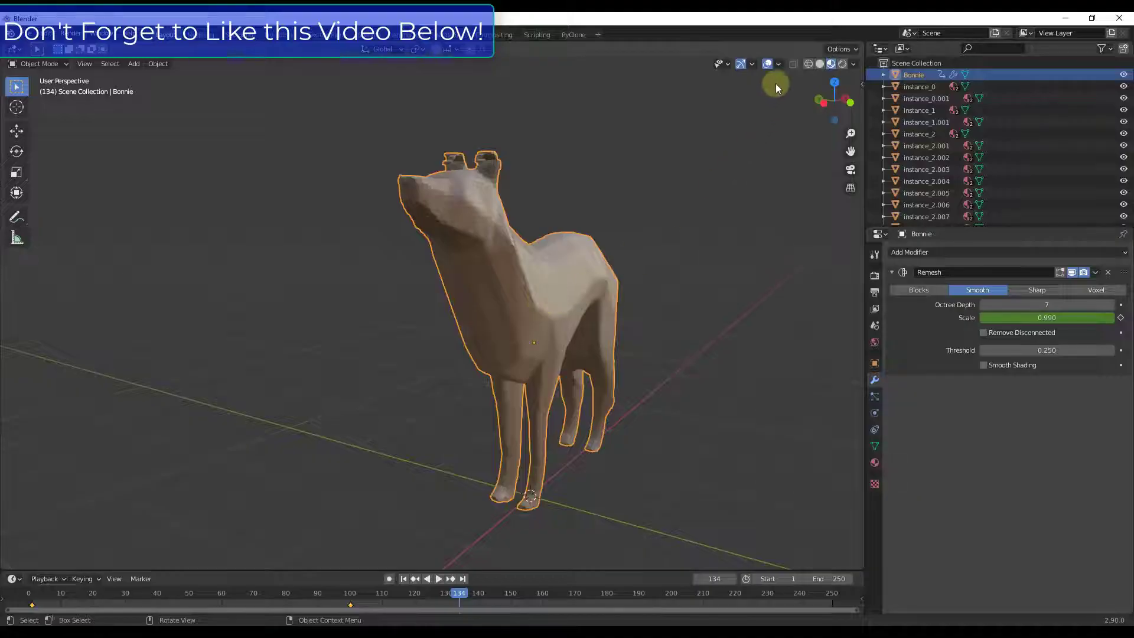
click(779, 64)
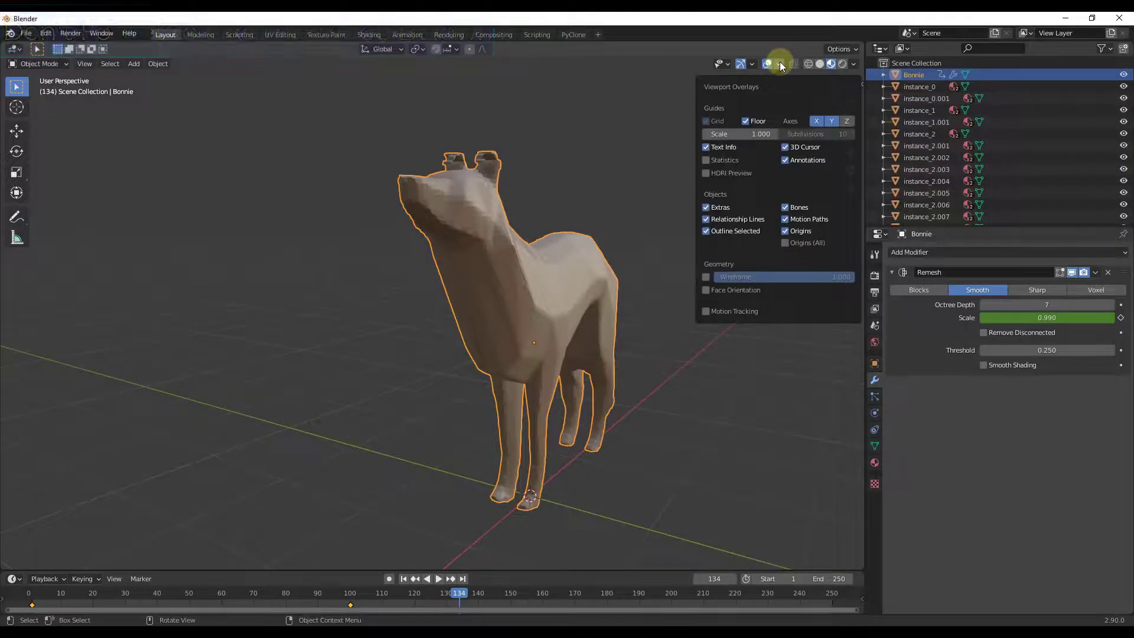
click(706, 278)
scroll(513, 304, up, 6)
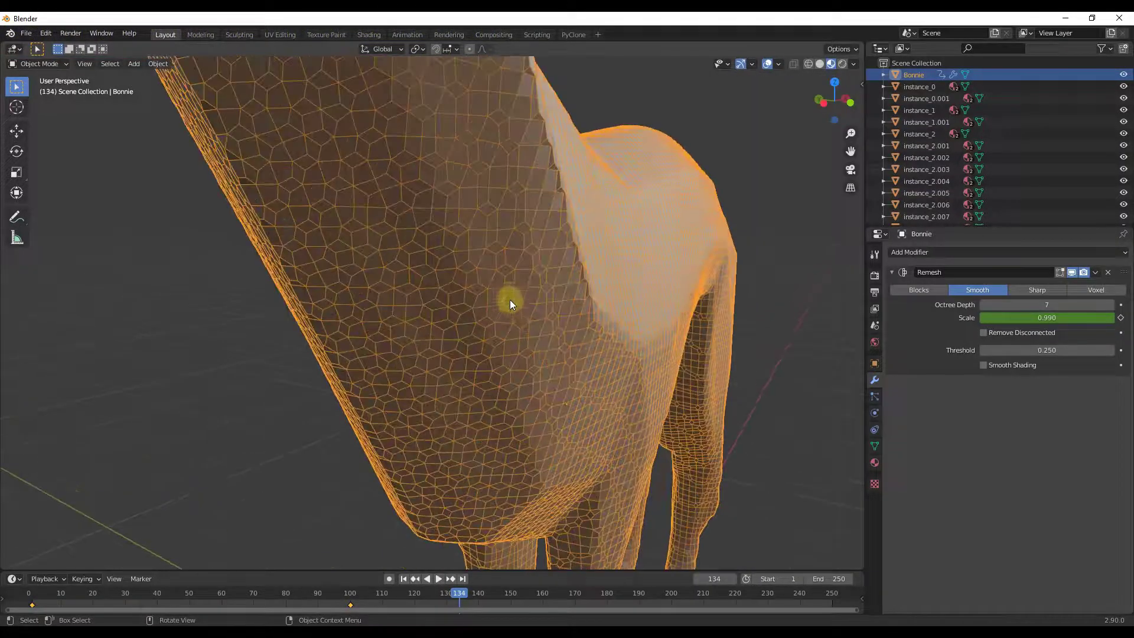
scroll(510, 301, down, 7)
middle_drag(476, 270, 488, 280)
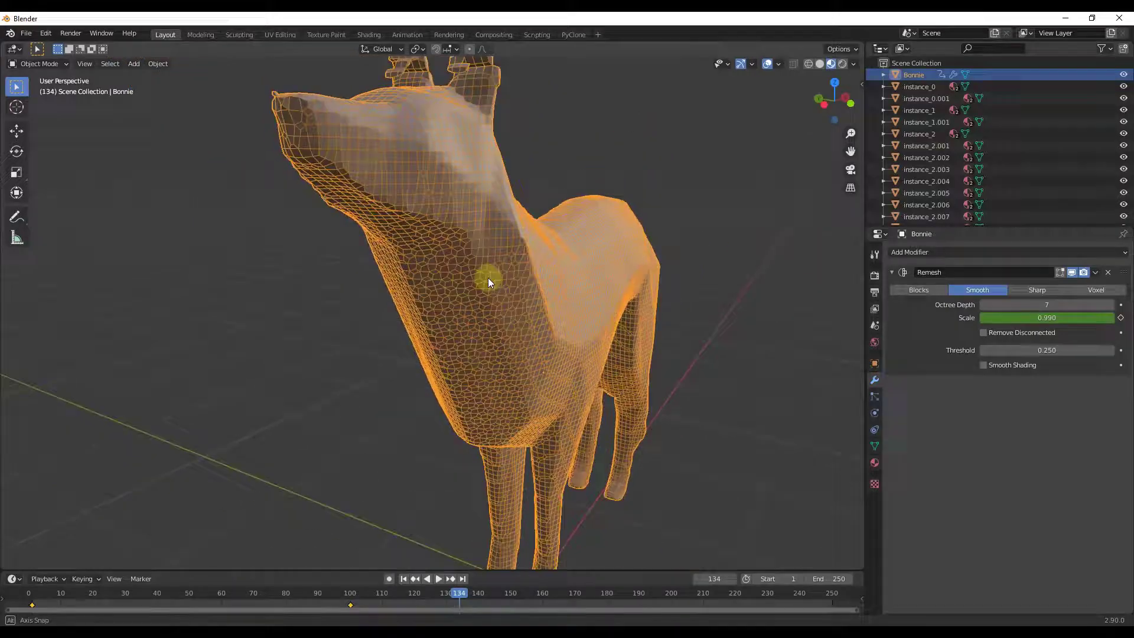
Step the octree depth down to 3 and back up to 6.
click(983, 305)
click(984, 304)
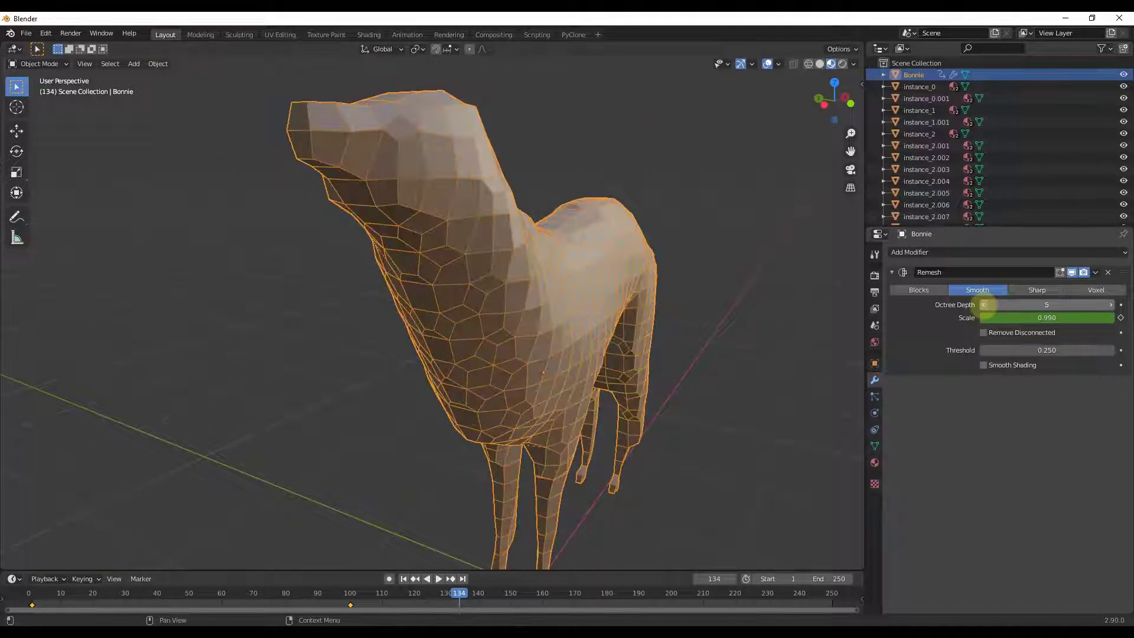
click(984, 305)
click(984, 305)
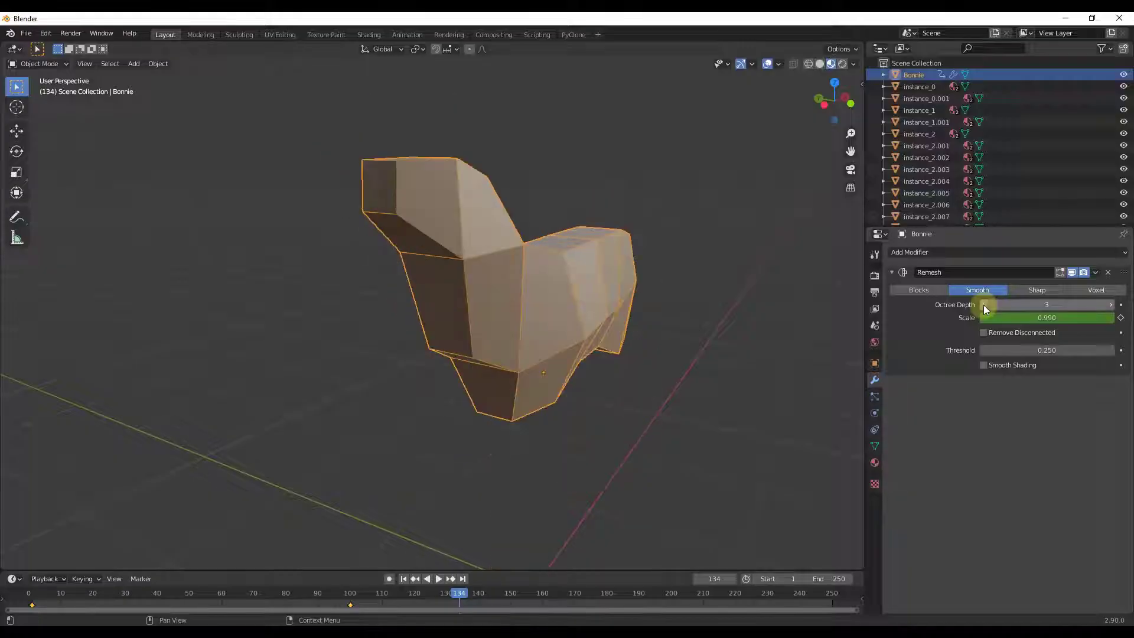
click(1111, 305)
click(1111, 305)
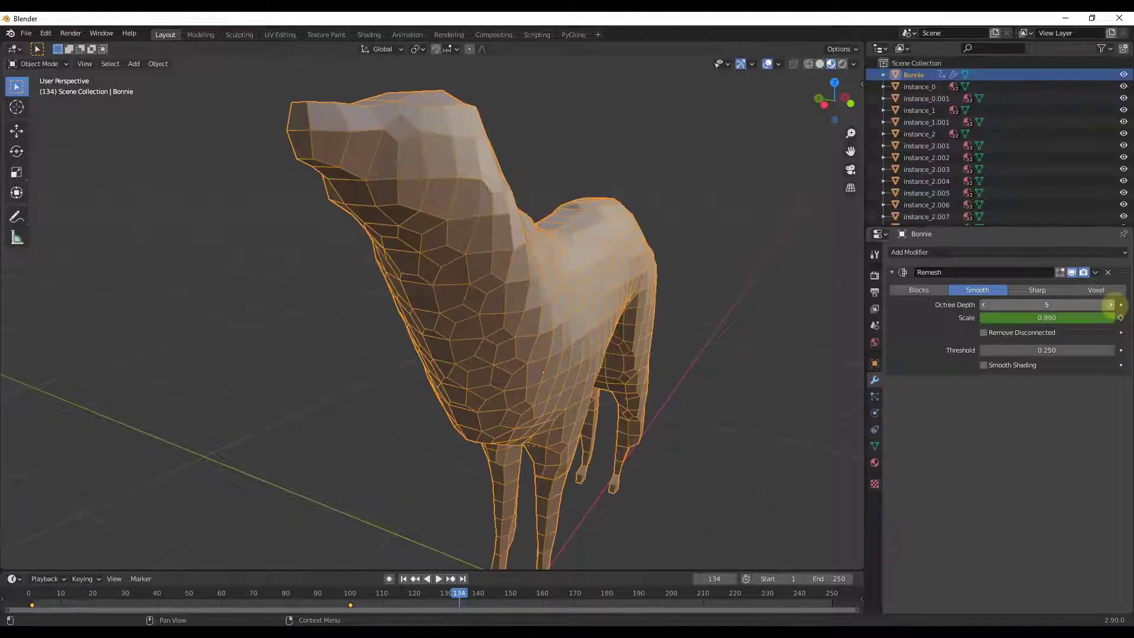
click(1113, 305)
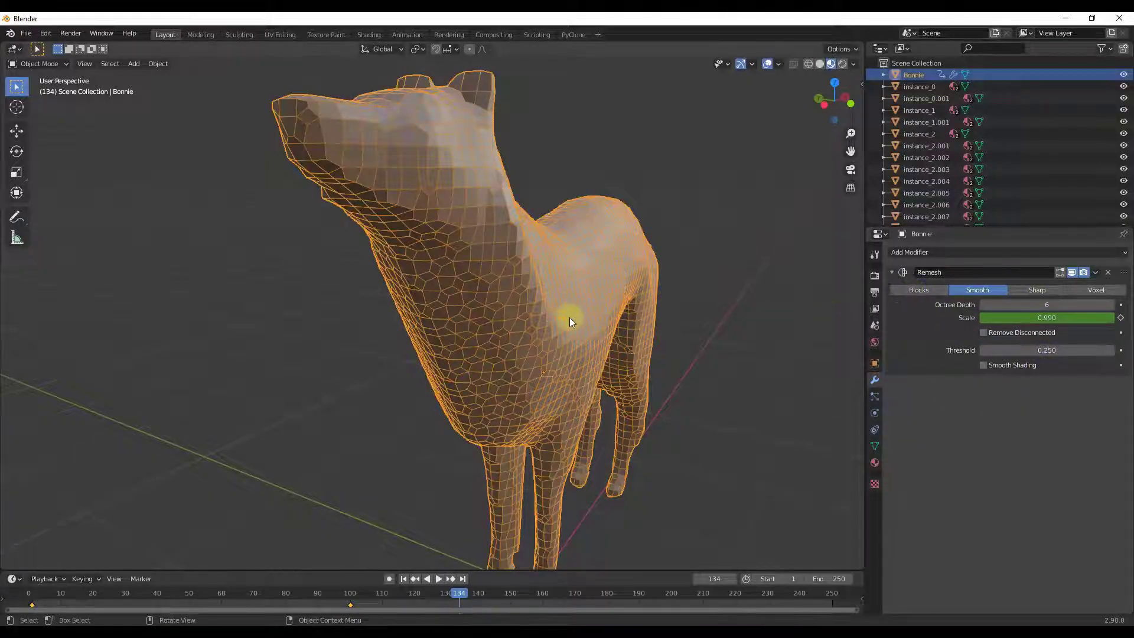
scroll(570, 317, down, 4)
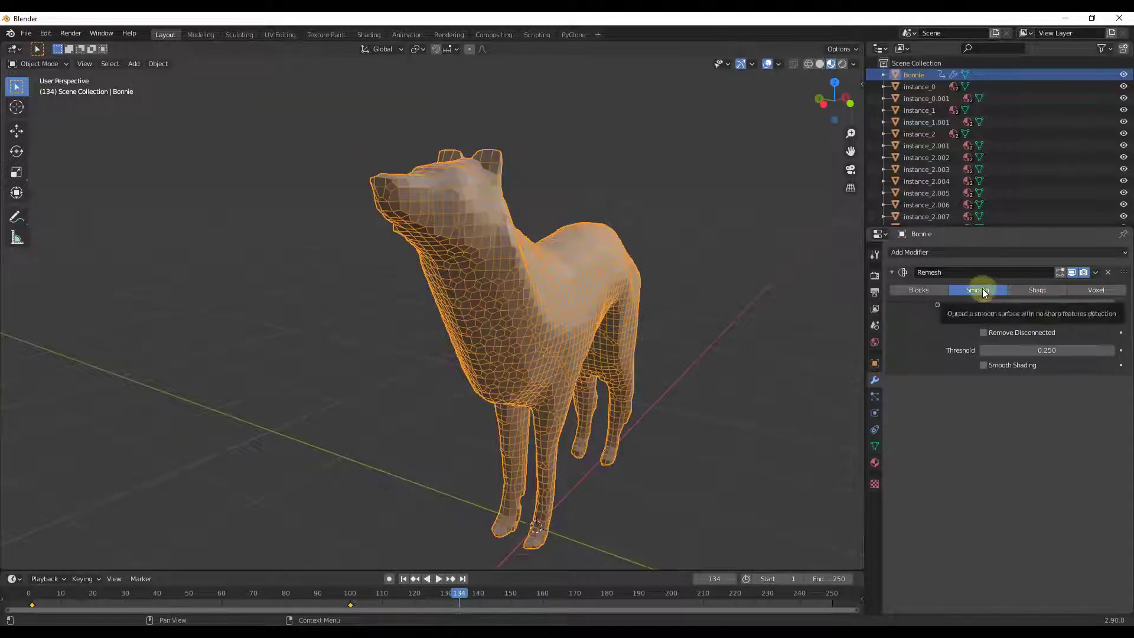
Switch the Remesh to Sharp mode and raise the octree depth to 8.
click(1042, 290)
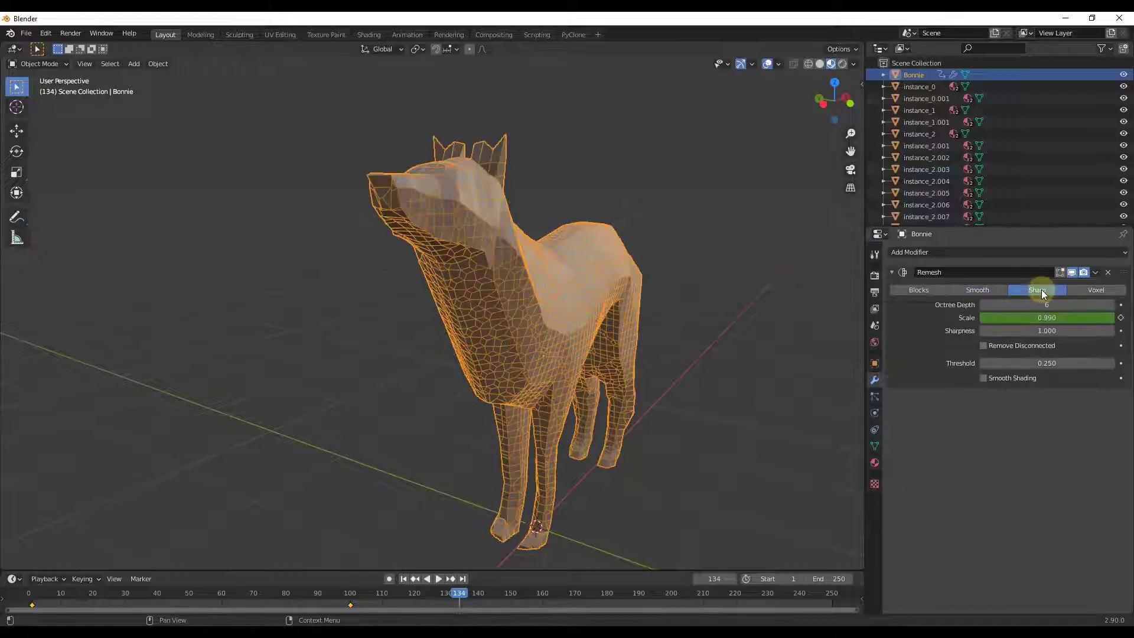
scroll(490, 219, up, 5)
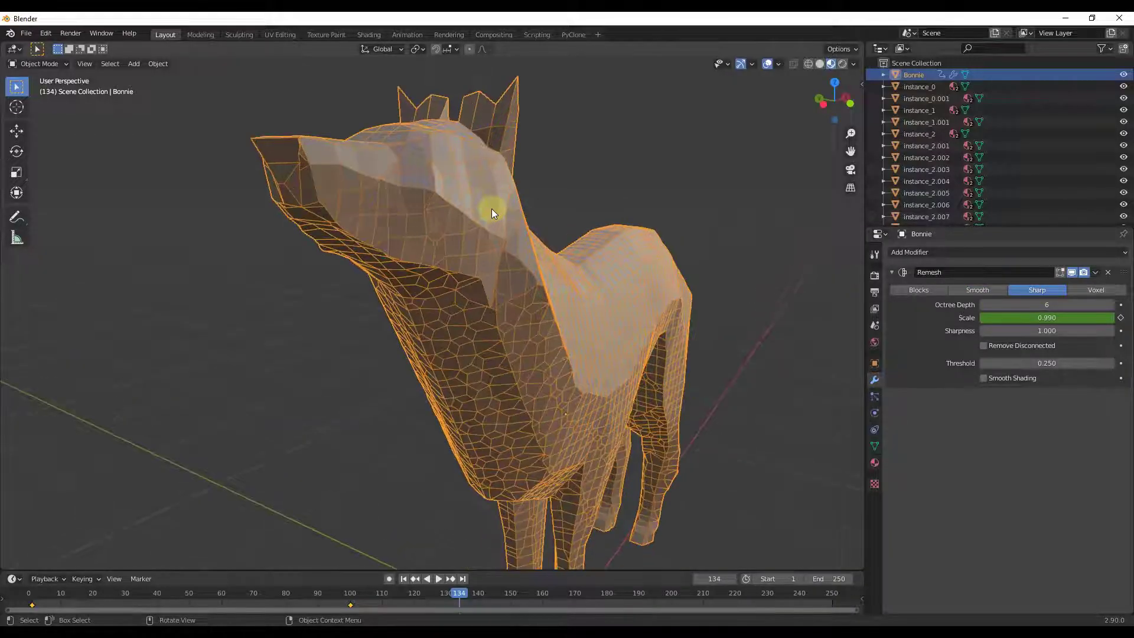
middle_drag(494, 213, 481, 159)
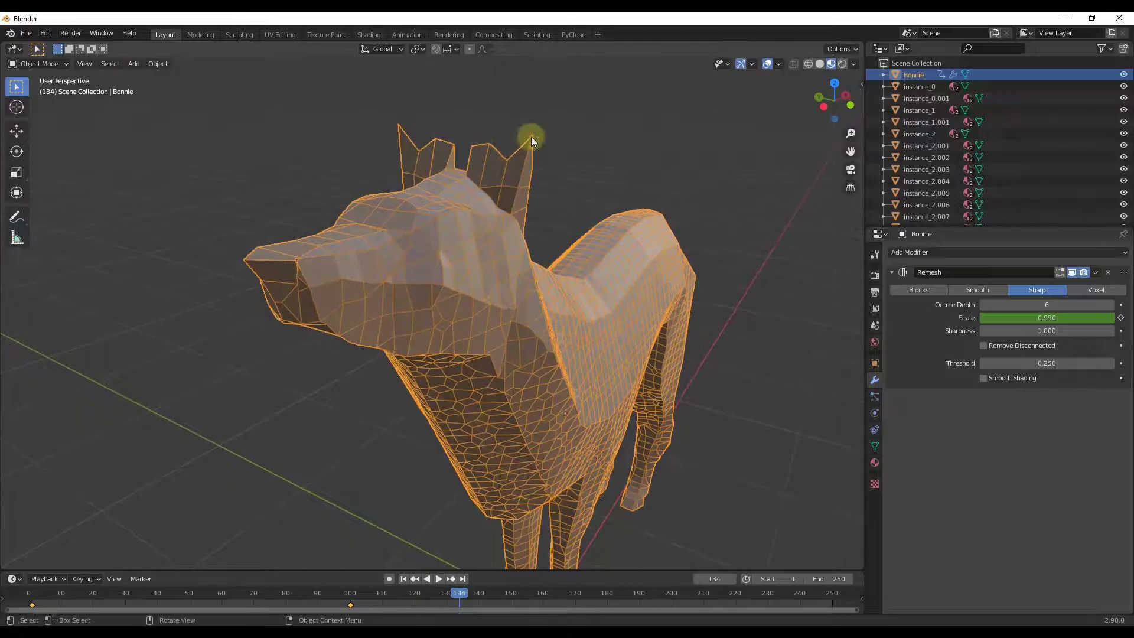
click(1111, 304)
click(1113, 304)
middle_drag(665, 327, 637, 291)
scroll(603, 256, down, 5)
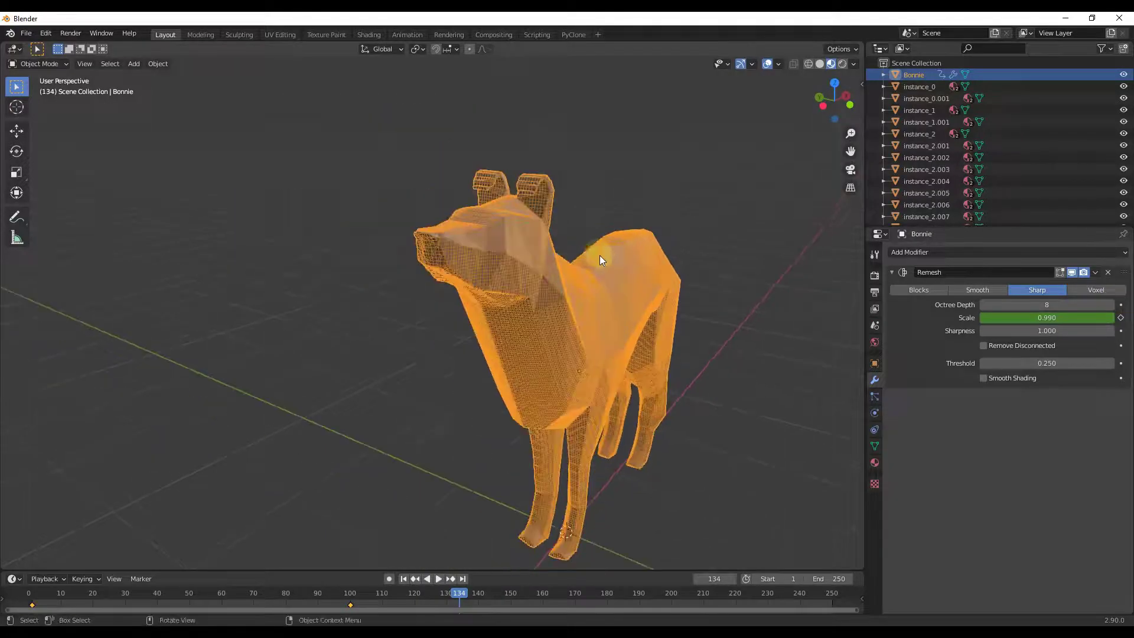
Lower the octree depth back to 7 and inspect the crisp faceted dog.
click(984, 304)
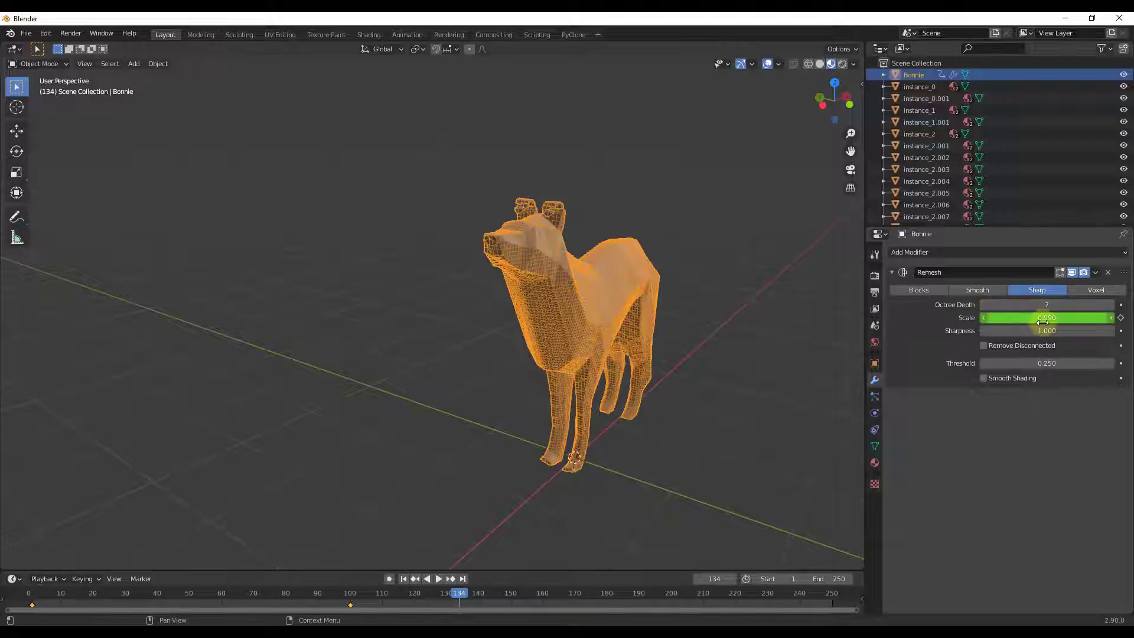
scroll(591, 247, up, 3)
middle_drag(591, 246, 615, 355)
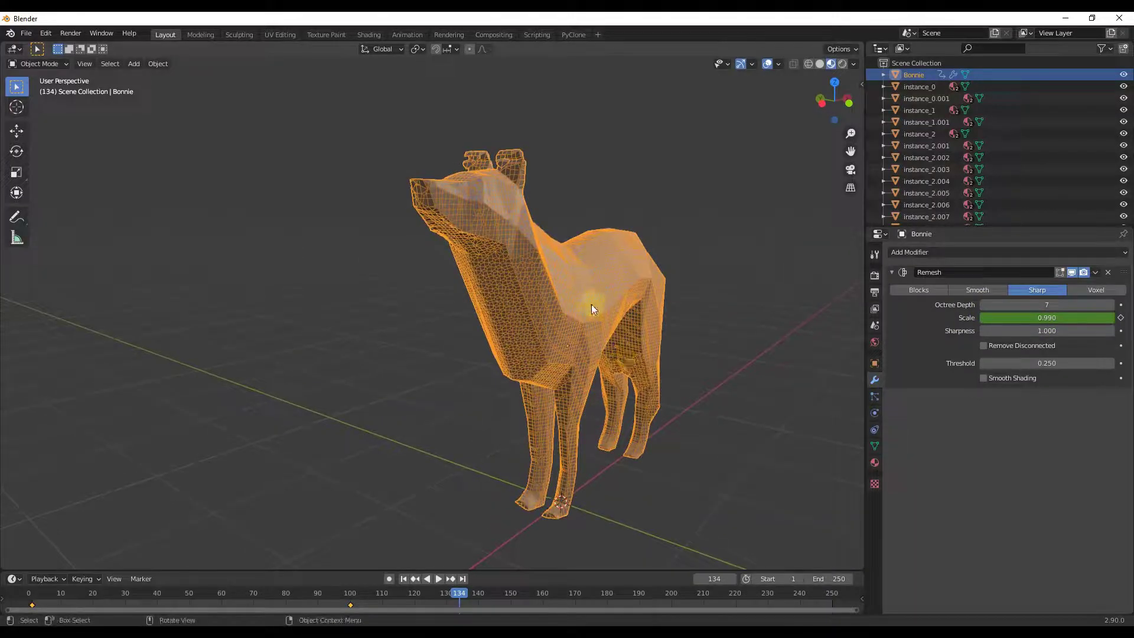
scroll(566, 329, down, 4)
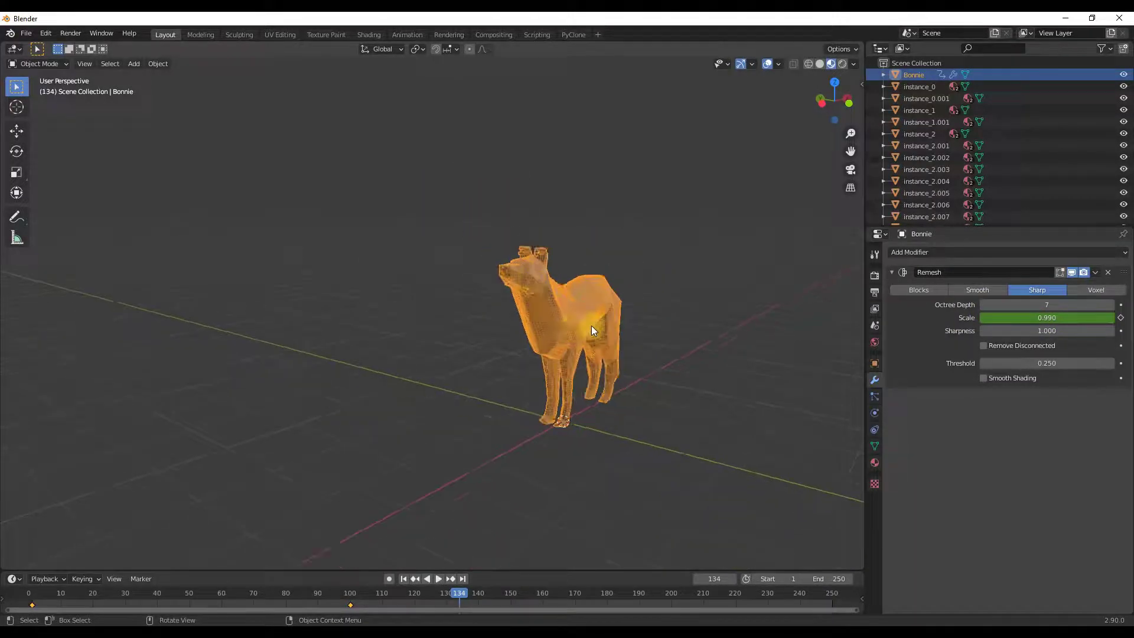
scroll(593, 325, up, 2)
middle_drag(593, 325, 560, 329)
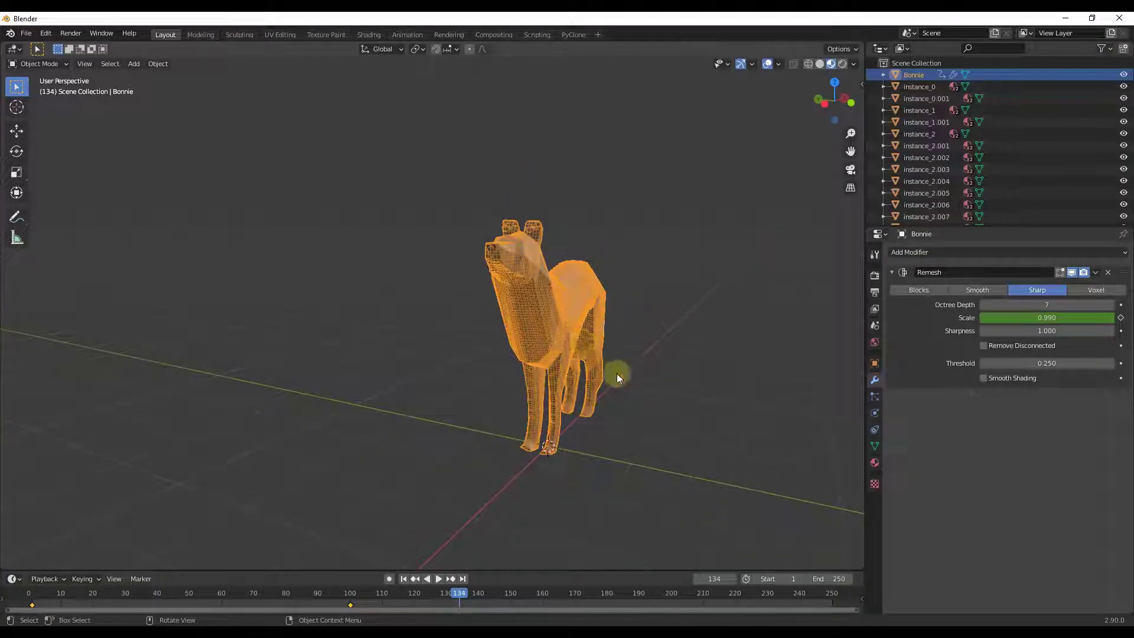
Add a Suzanne monkey head, turn it to face the viewer, and place it raised beside the dog.
key(shift+a)
mouse_move(608, 372)
click(682, 485)
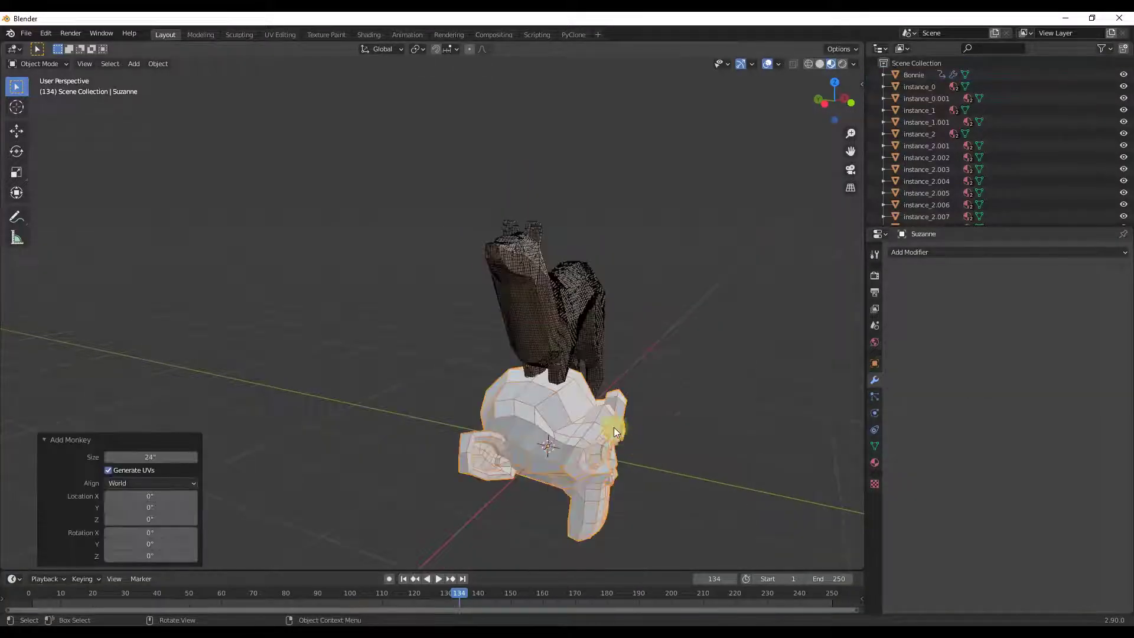
key(g)
key(y)
click(819, 449)
scroll(764, 443, down, 4)
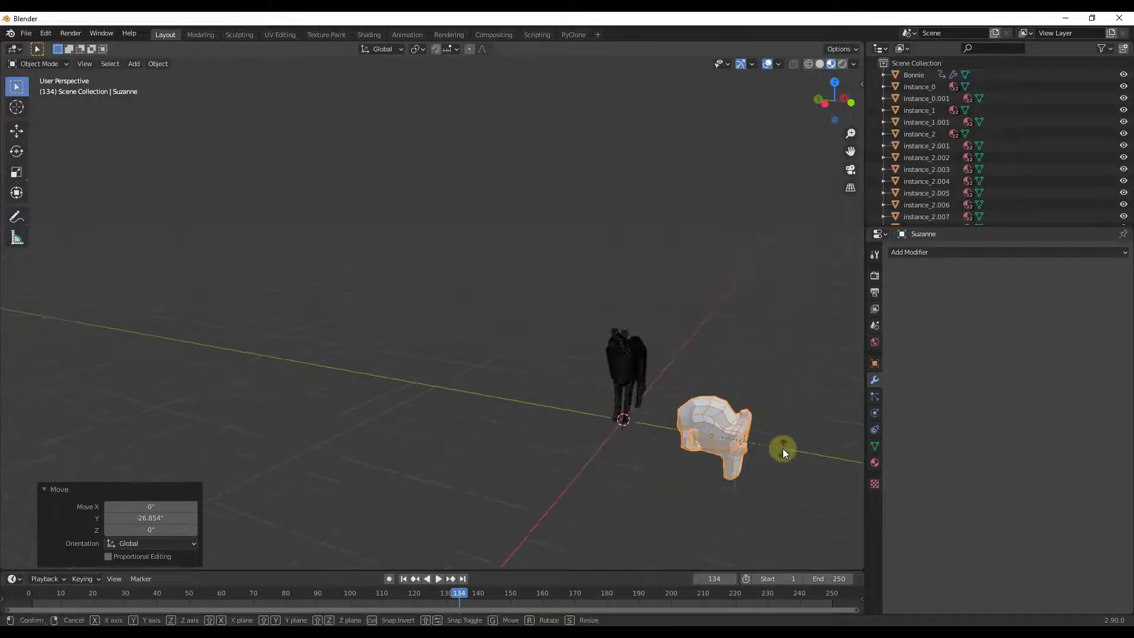
key(r)
key(z)
click(702, 491)
key(g)
key(z)
click(712, 413)
key(g)
key(y)
click(767, 412)
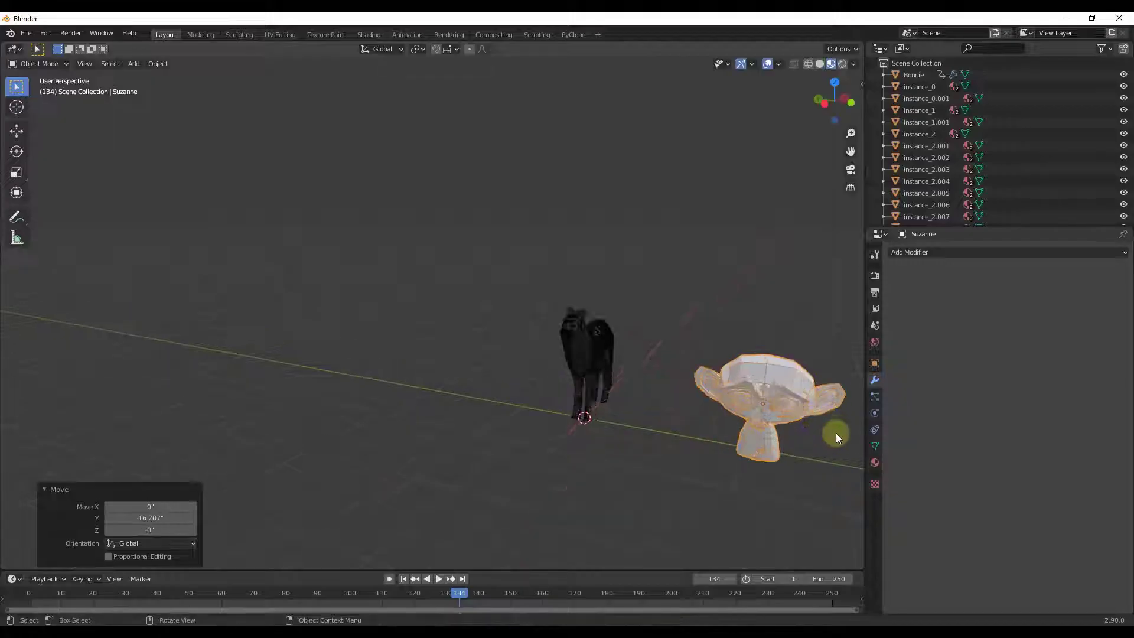
scroll(753, 386, up, 6)
Give Suzanne a Voxel-mode Remesh modifier with Voxel Size 0.368.
click(932, 254)
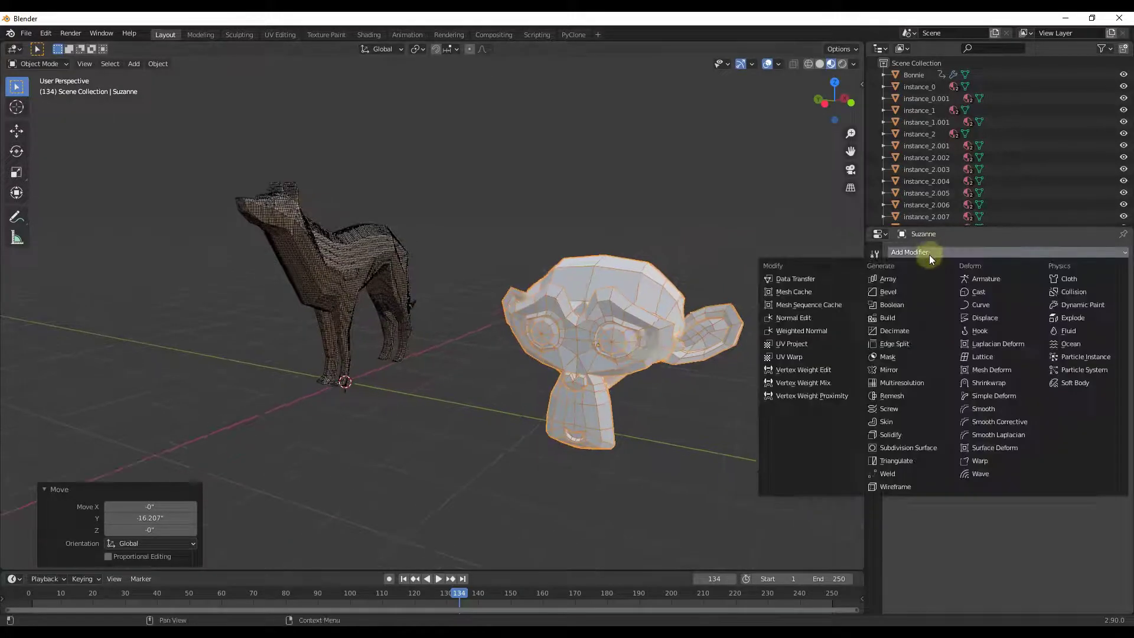
click(898, 408)
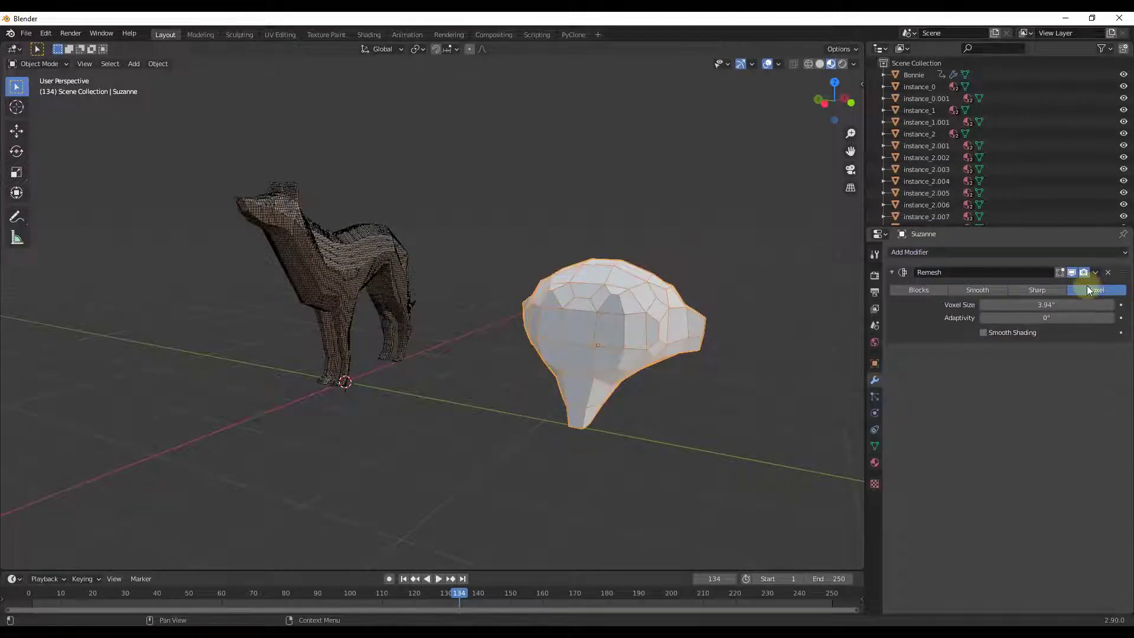
drag(1041, 307, 1041, 306)
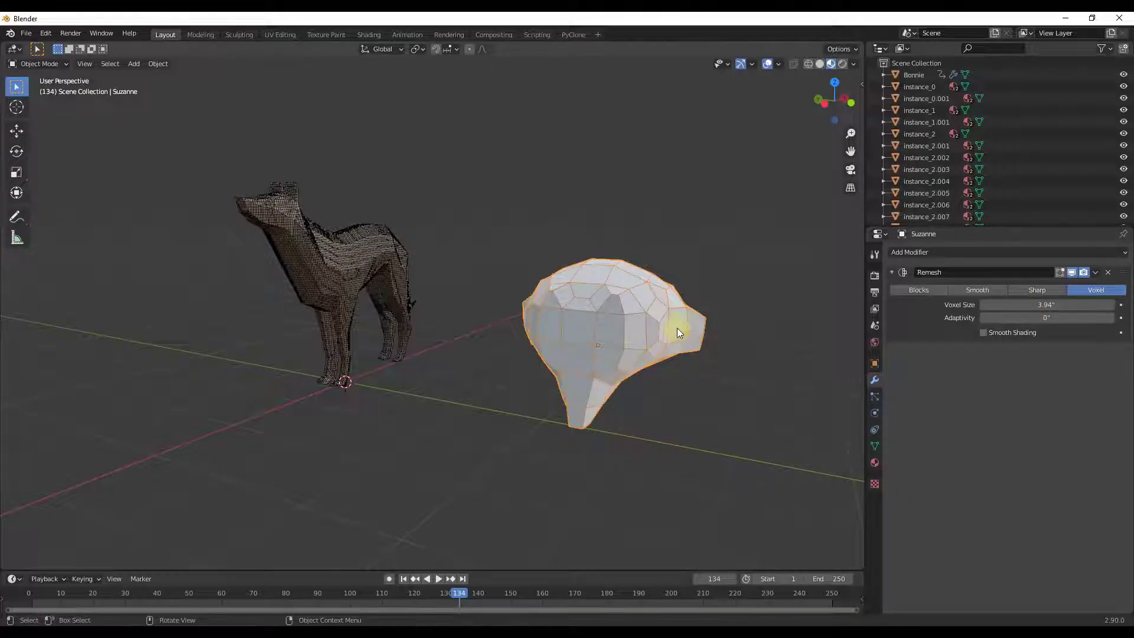
middle_drag(678, 324, 532, 284)
drag(1066, 304, 81, 353)
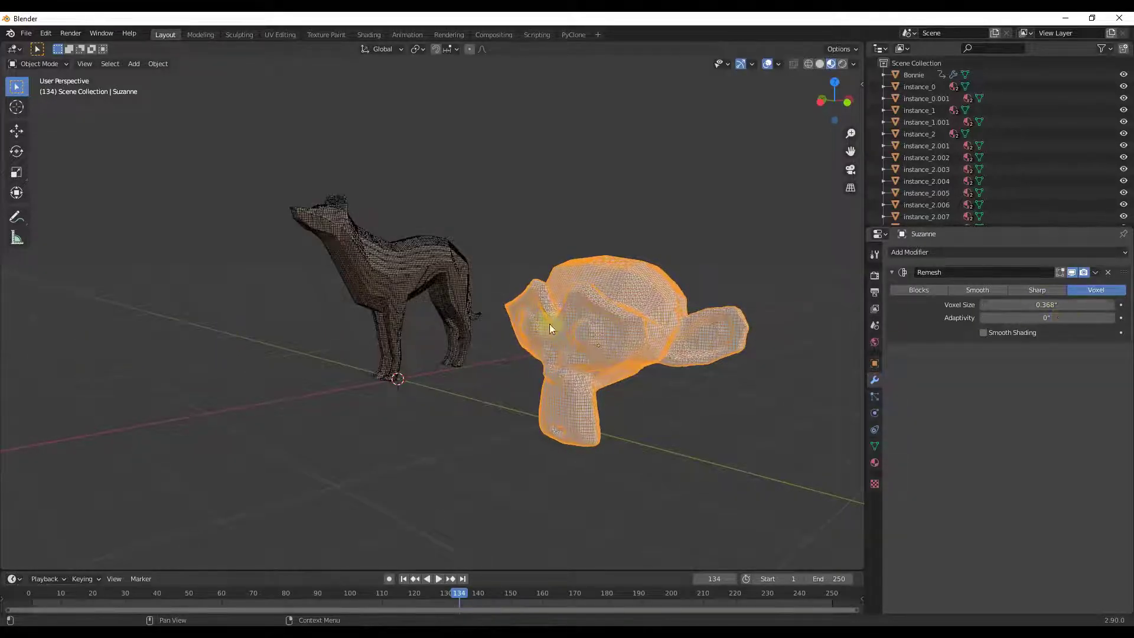
Check Suzanne's original low-poly mesh in Edit Mode.
mouse_move(616, 332)
middle_down()
mouse_move(566, 353)
mouse_move(593, 306)
mouse_move(616, 332)
middle_up()
key(Tab)
key(Tab)
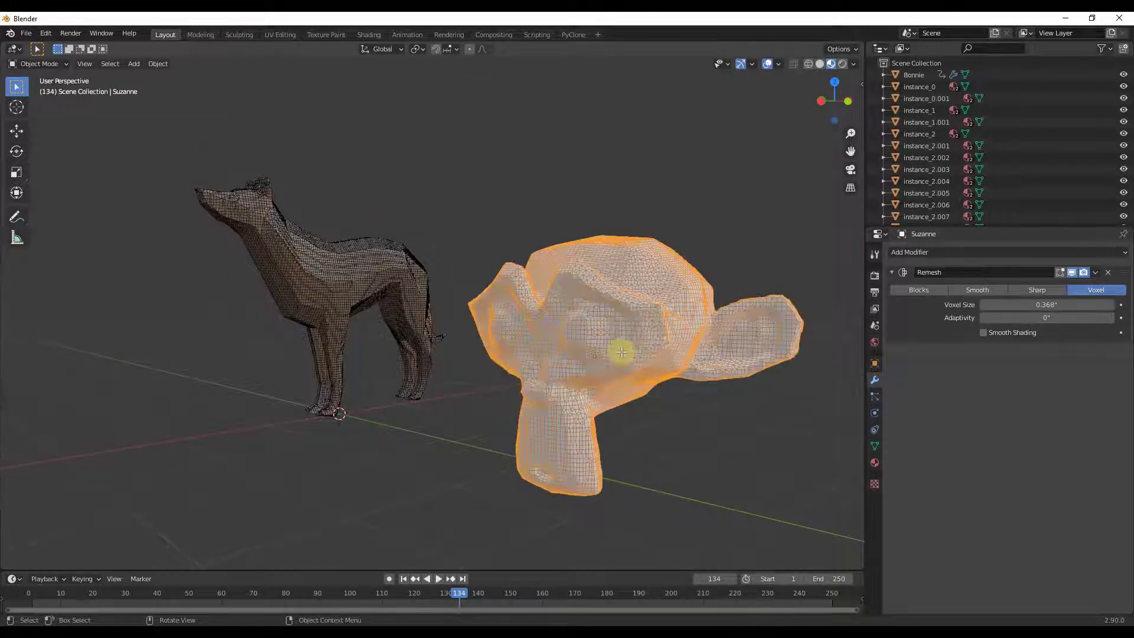
scroll(617, 352, up, 2)
scroll(613, 346, down, 3)
Raise the Remesh Adaptivity from 0 to 5.5, coarsening Suzanne's flatter areas.
drag(1058, 318, 870, 378)
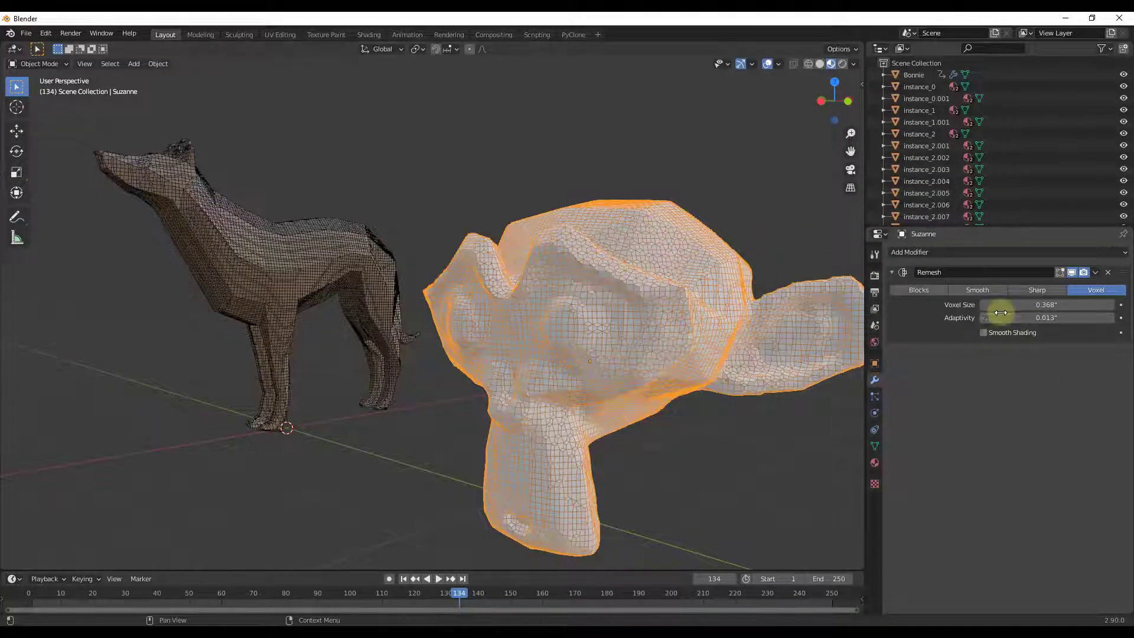
drag(1013, 317, 633, 222)
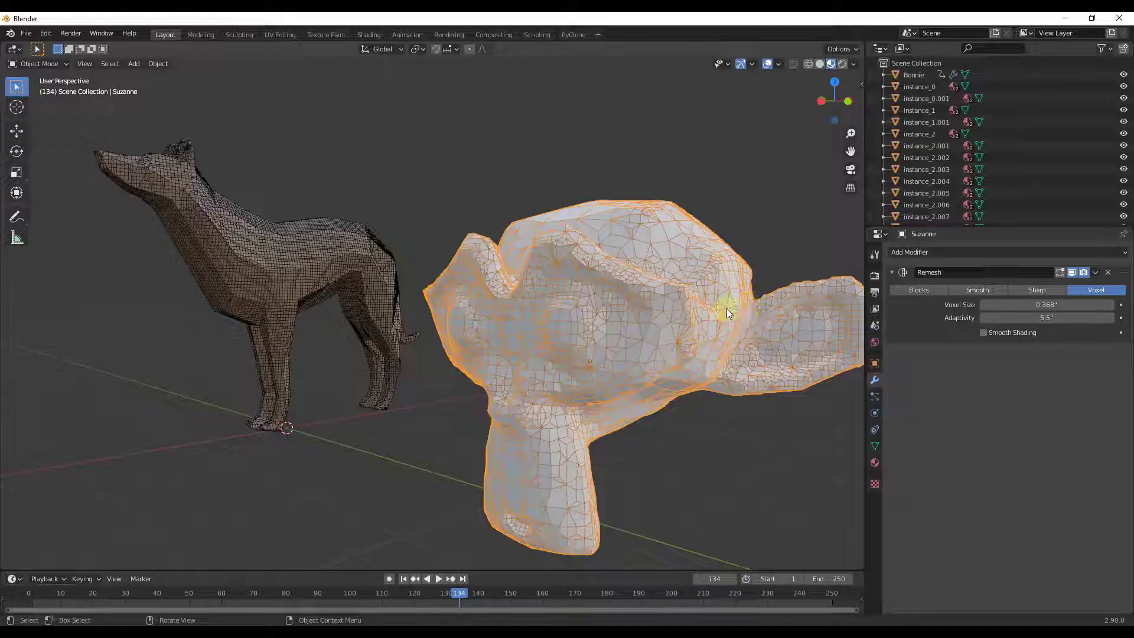
scroll(580, 308, down, 3)
middle_drag(583, 299, 744, 353)
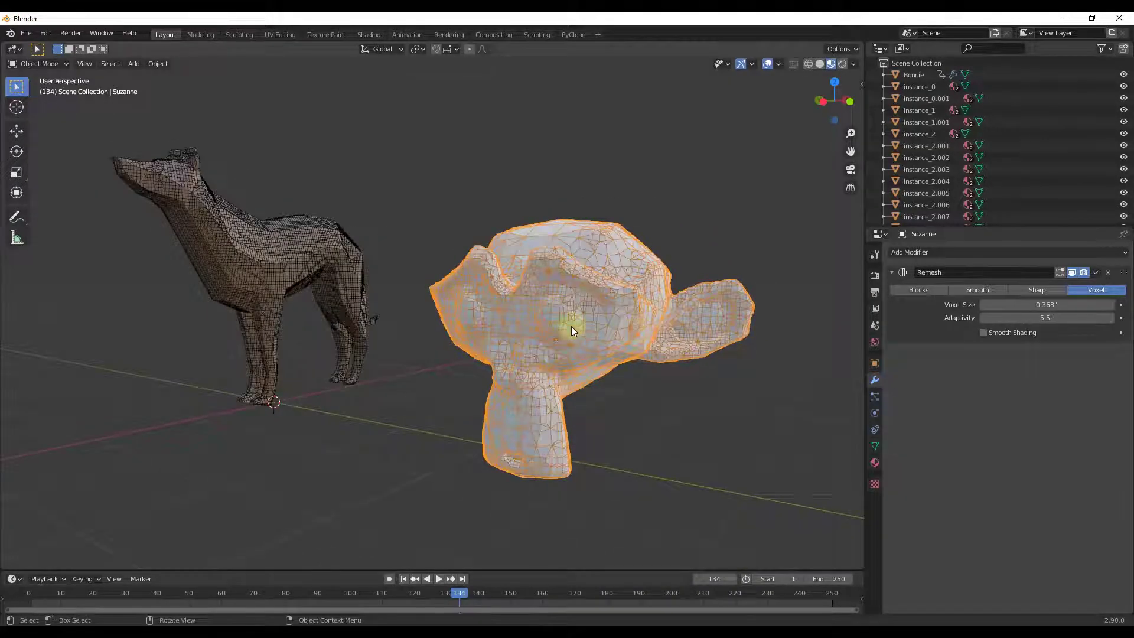
scroll(221, 254, up, 5)
Switch the dog Bonnie's Remesh modifier to Blocks mode and view the whole dog.
click(264, 253)
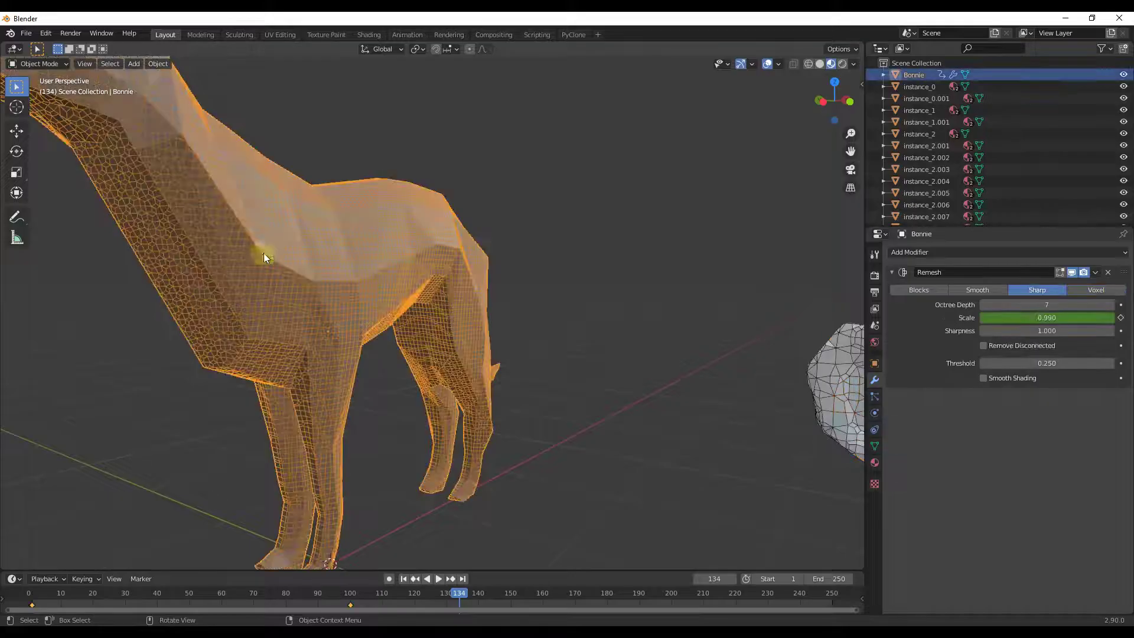
click(917, 290)
middle_drag(615, 312, 444, 266)
scroll(397, 267, down, 8)
scroll(444, 266, up, 5)
scroll(444, 266, down, 5)
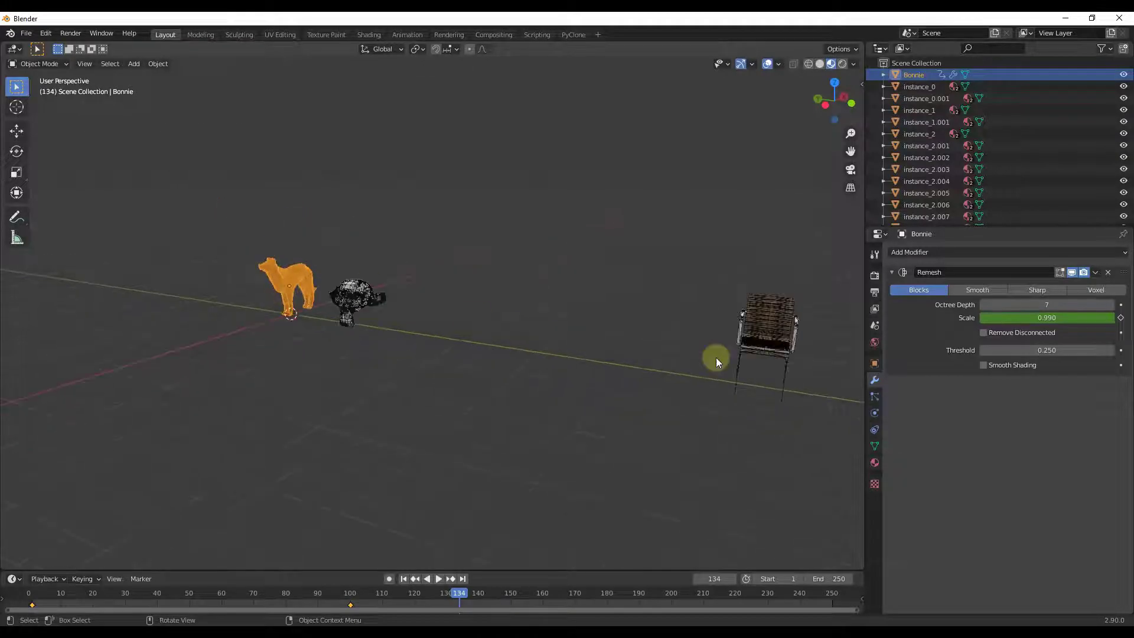
scroll(758, 367, up, 6)
Inspect the imported SketchUp.037 chair and its armrest, then select the chair.
click(573, 278)
mouse_move(573, 278)
middle_down()
mouse_move(607, 378)
mouse_move(722, 324)
middle_up()
click(772, 282)
scroll(770, 278, up, 4)
scroll(771, 278, down, 4)
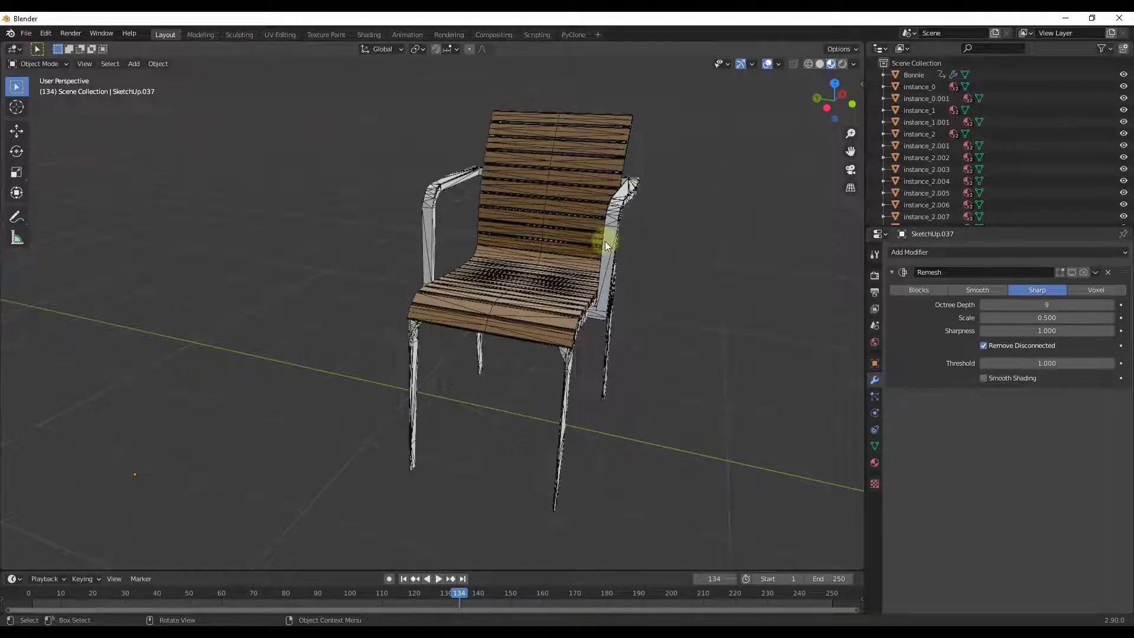
scroll(629, 186, up, 5)
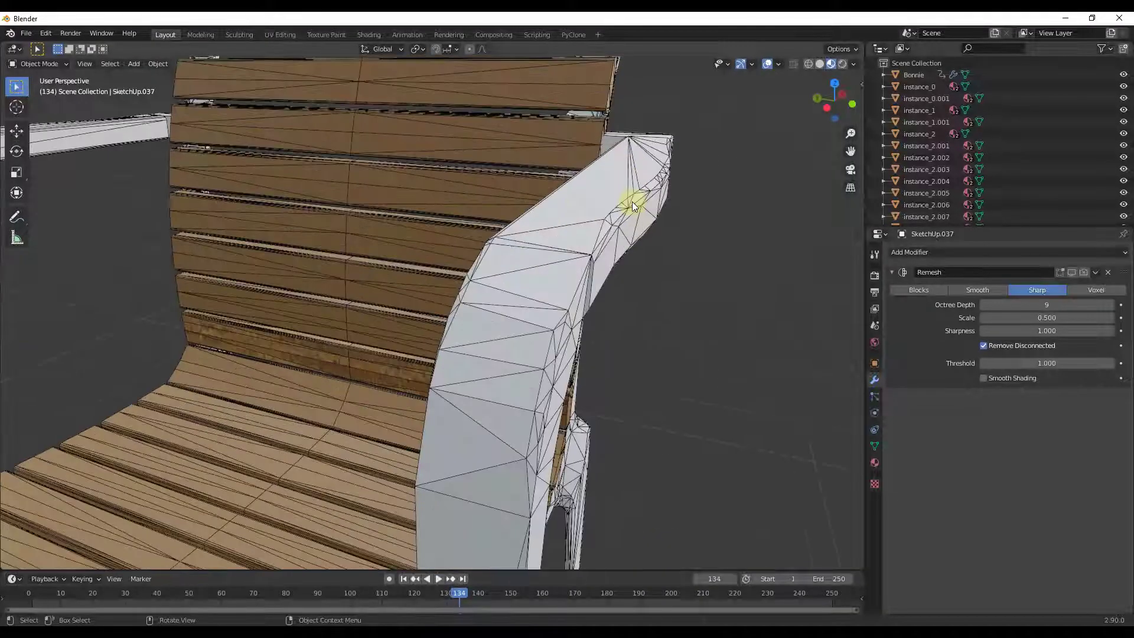
middle_drag(633, 203, 630, 152)
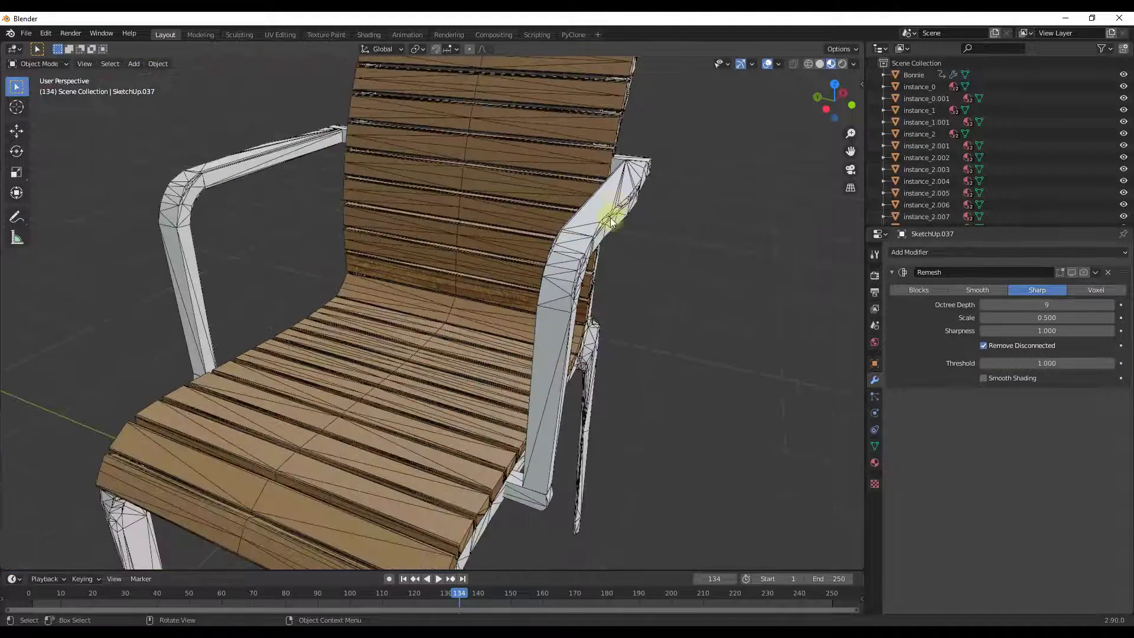
scroll(650, 180, down, 6)
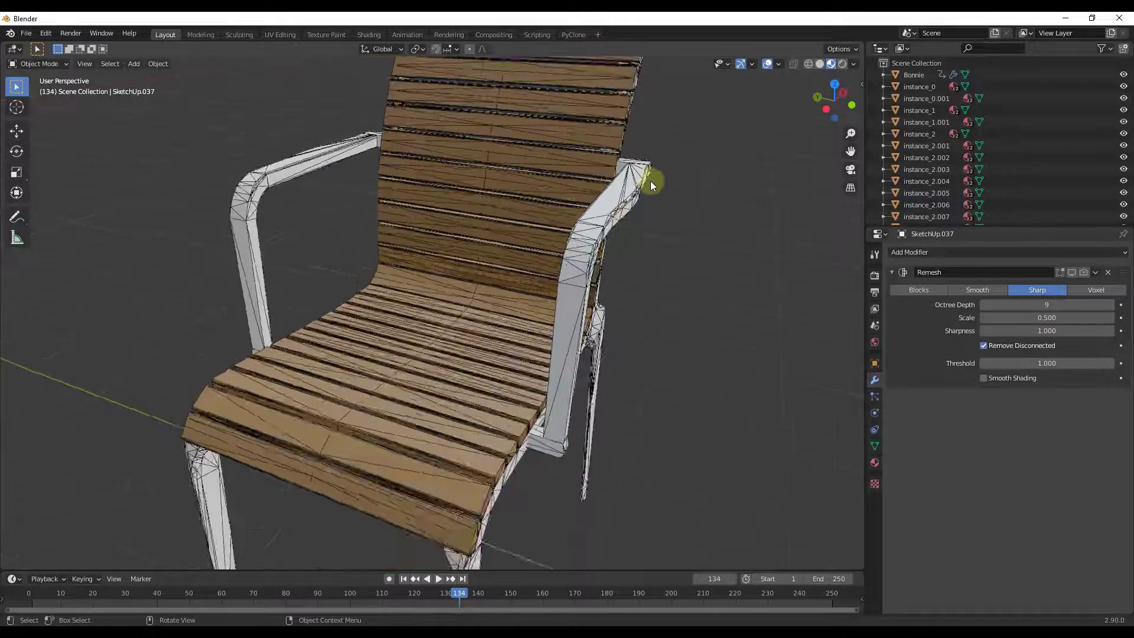
click(609, 282)
middle_drag(678, 214, 626, 260)
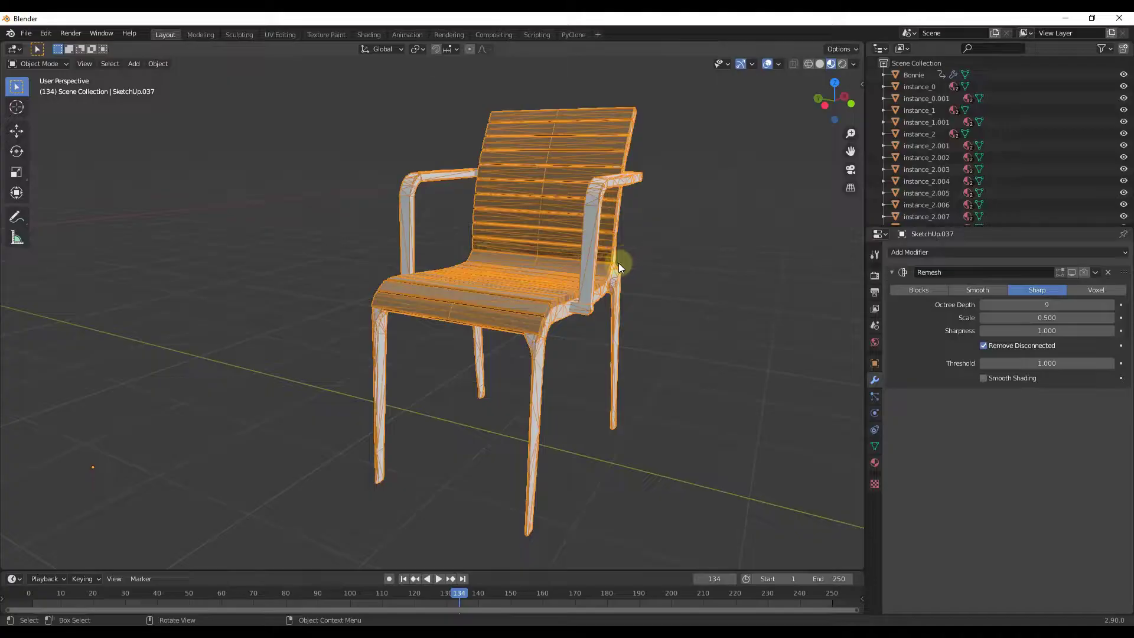
Enable the chair's Remesh in viewport and render, keeping Octree Depth at 9.
click(985, 304)
click(1072, 273)
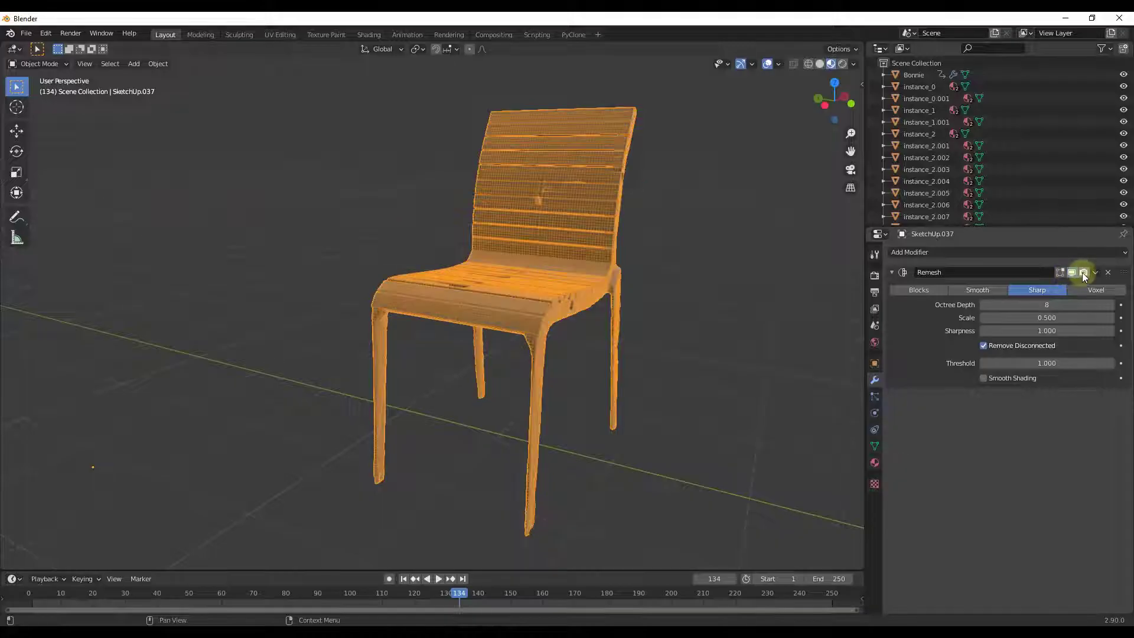
click(1083, 272)
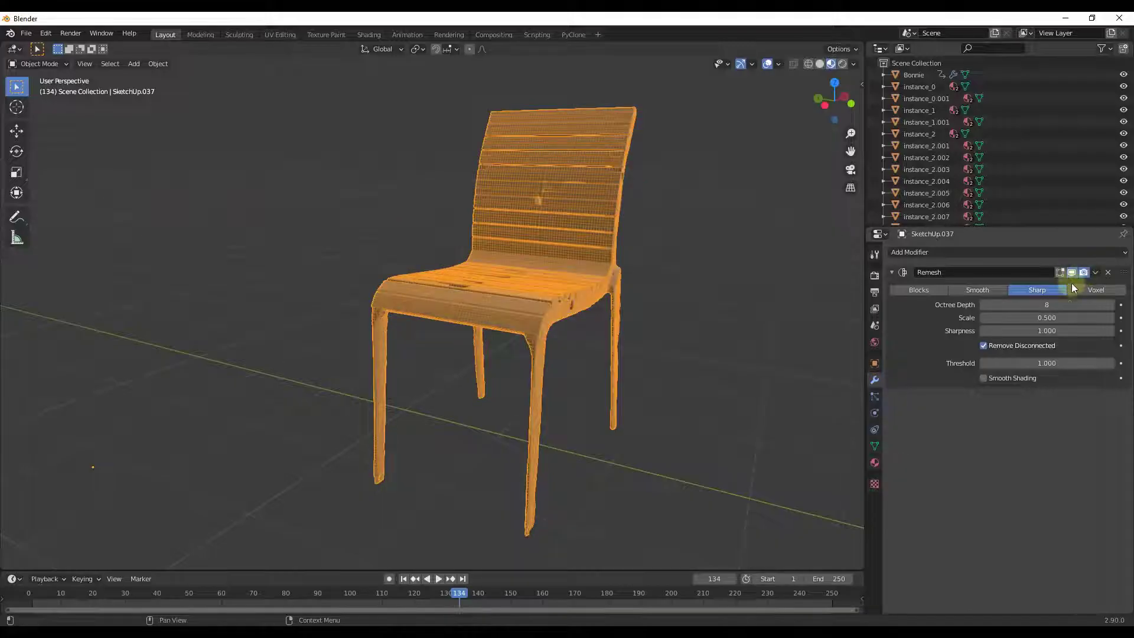
click(1113, 304)
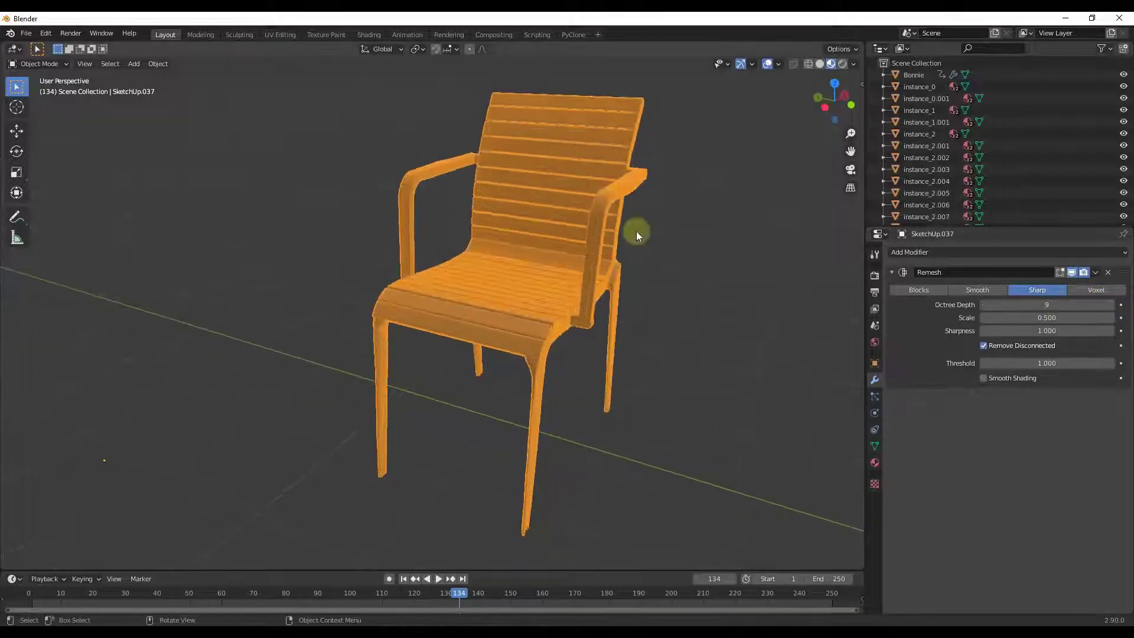
Zoom and orbit around the chair's arm to inspect the remeshed grid faces.
scroll(601, 235, up, 4)
scroll(600, 236, up, 3)
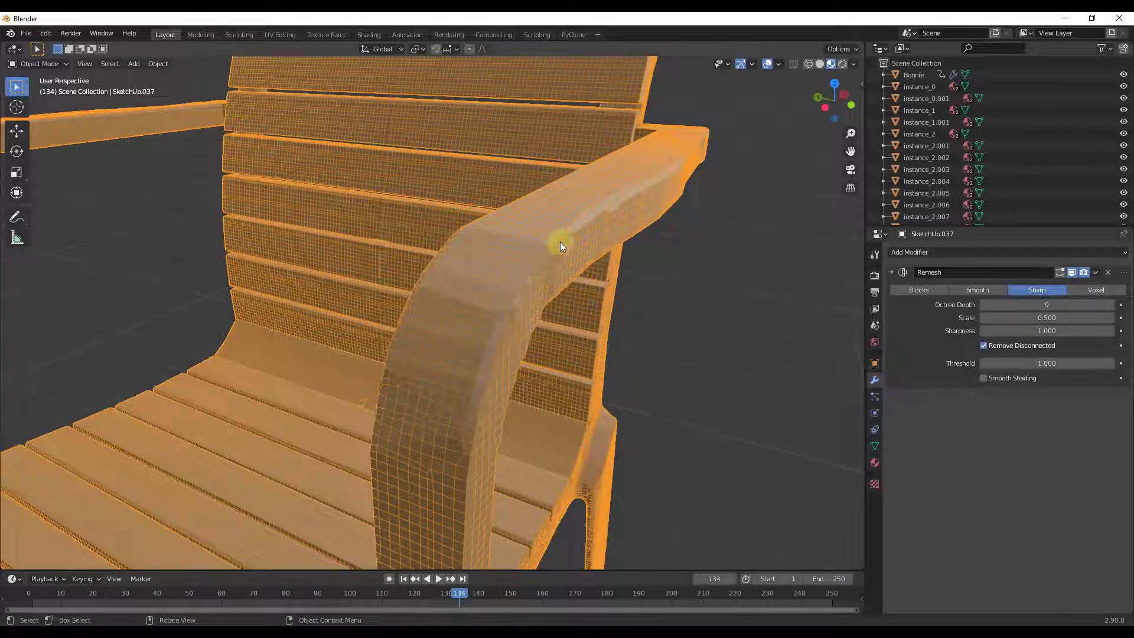
scroll(661, 232, down, 5)
scroll(618, 215, up, 4)
middle_drag(618, 215, 646, 261)
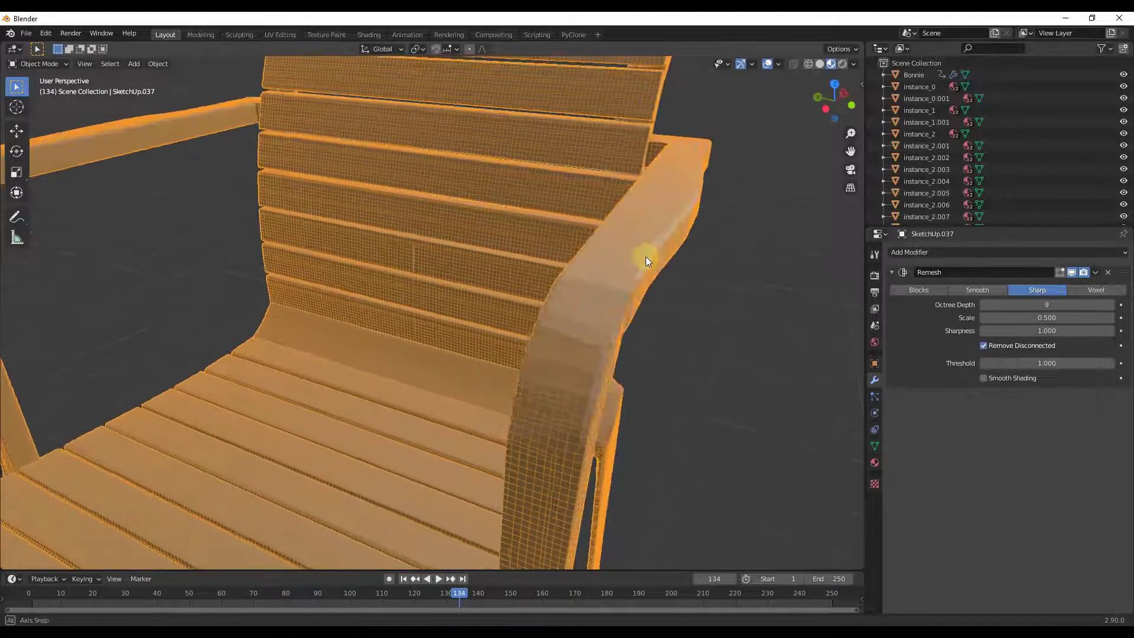
scroll(647, 254, up, 3)
scroll(656, 254, down, 6)
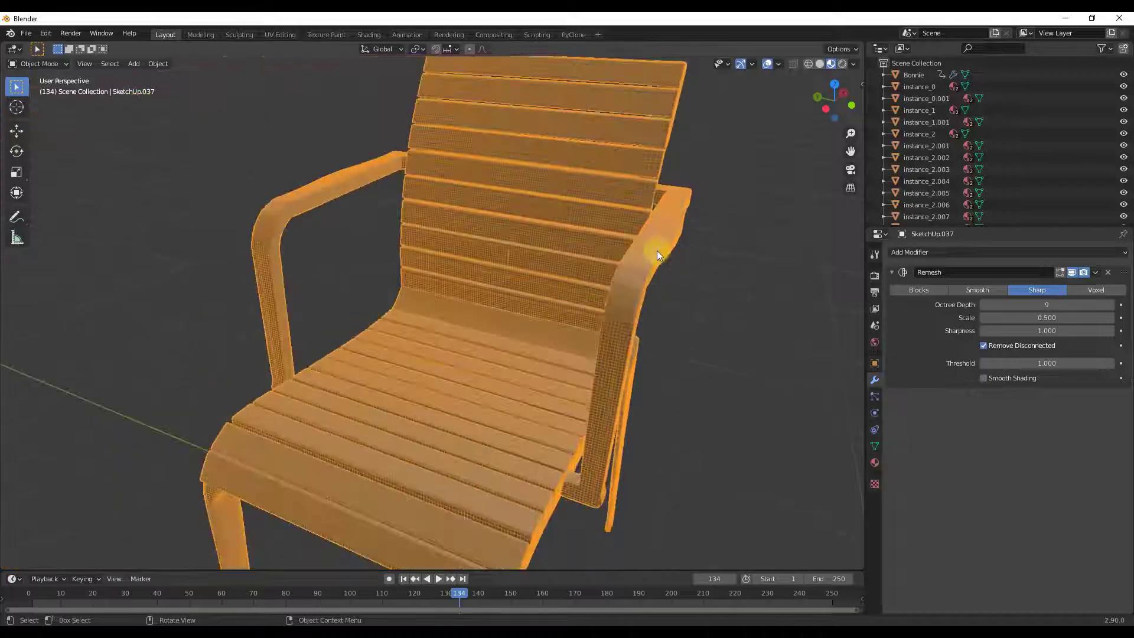
scroll(657, 251, down, 6)
middle_drag(658, 223, 626, 216)
scroll(645, 281, up, 4)
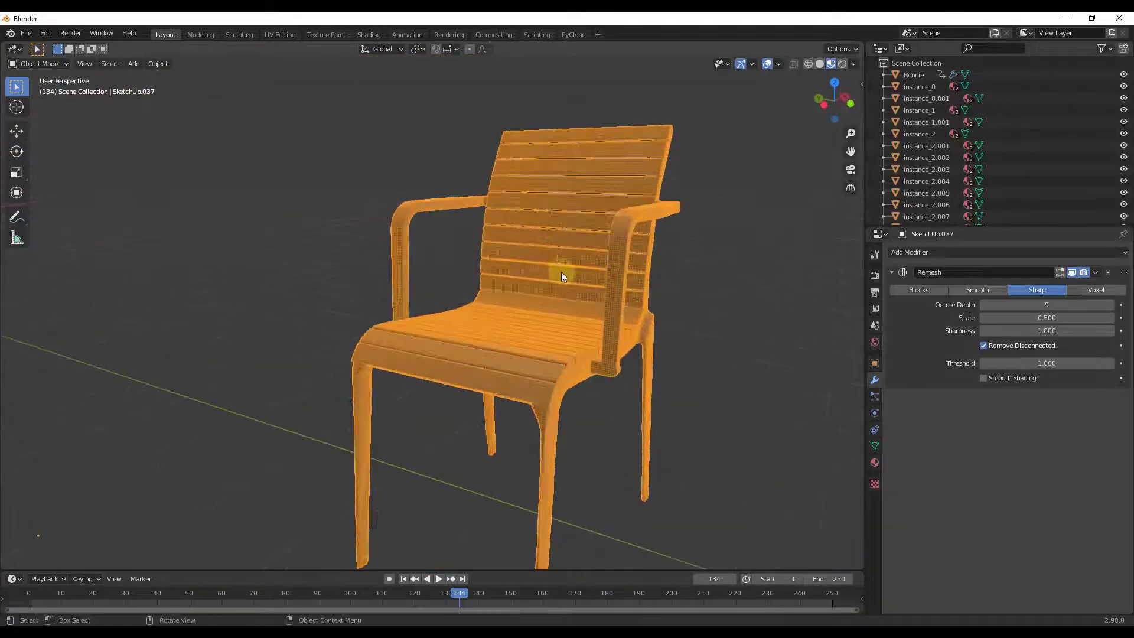
scroll(556, 277, down, 5)
scroll(544, 285, up, 5)
scroll(551, 284, down, 1)
scroll(550, 285, down, 2)
Orbit around the dark textured chair and reselect it to show its Remesh settings.
middle_drag(45, 311, 594, 275)
scroll(594, 276, down, 3)
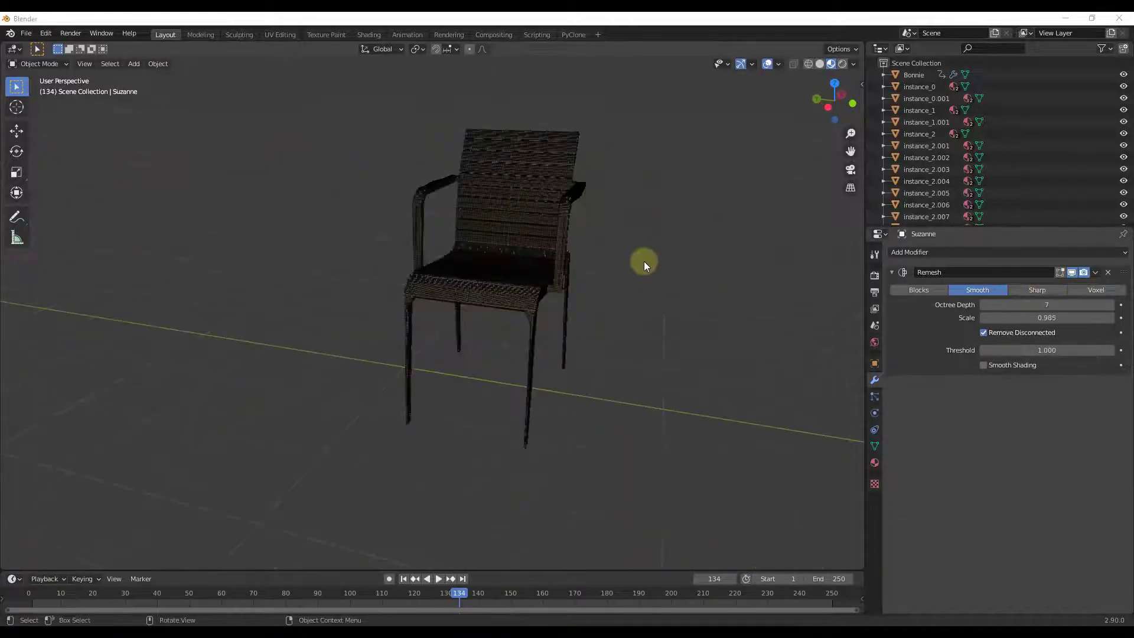
middle_drag(641, 261, 495, 189)
scroll(538, 235, up, 5)
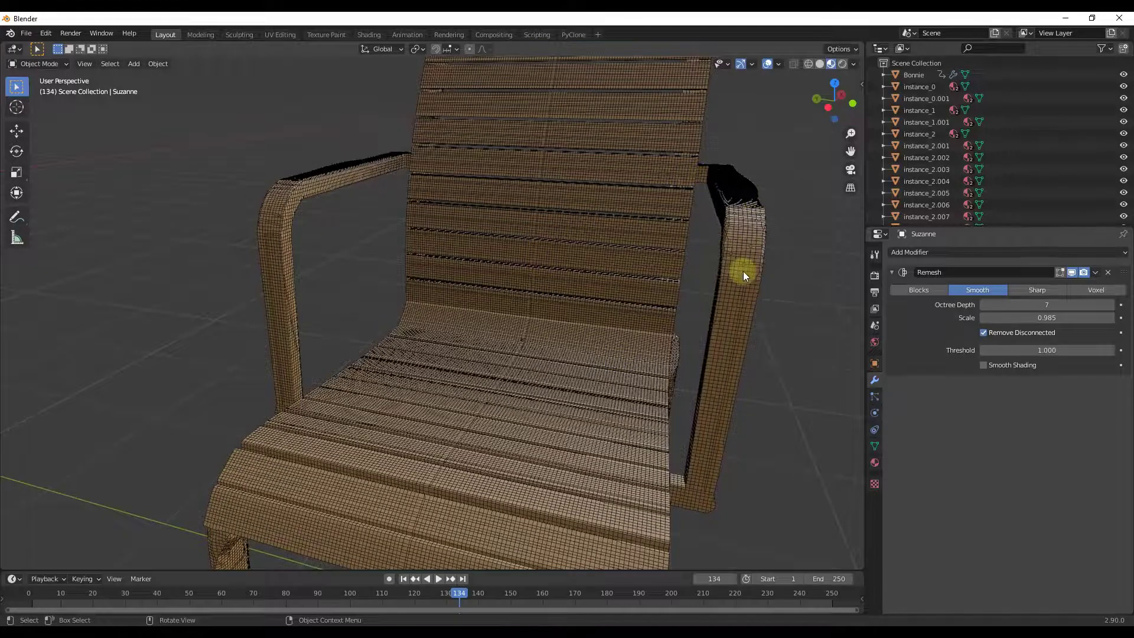
scroll(739, 275, down, 3)
scroll(646, 248, up, 5)
scroll(661, 255, down, 1)
click(663, 260)
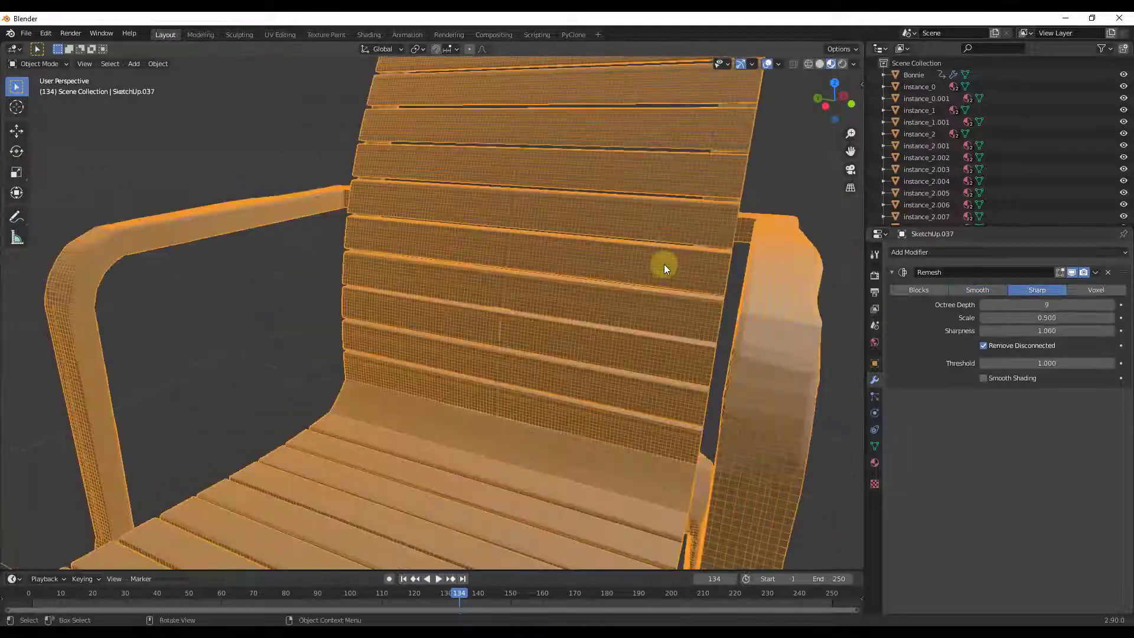
scroll(664, 266, down, 6)
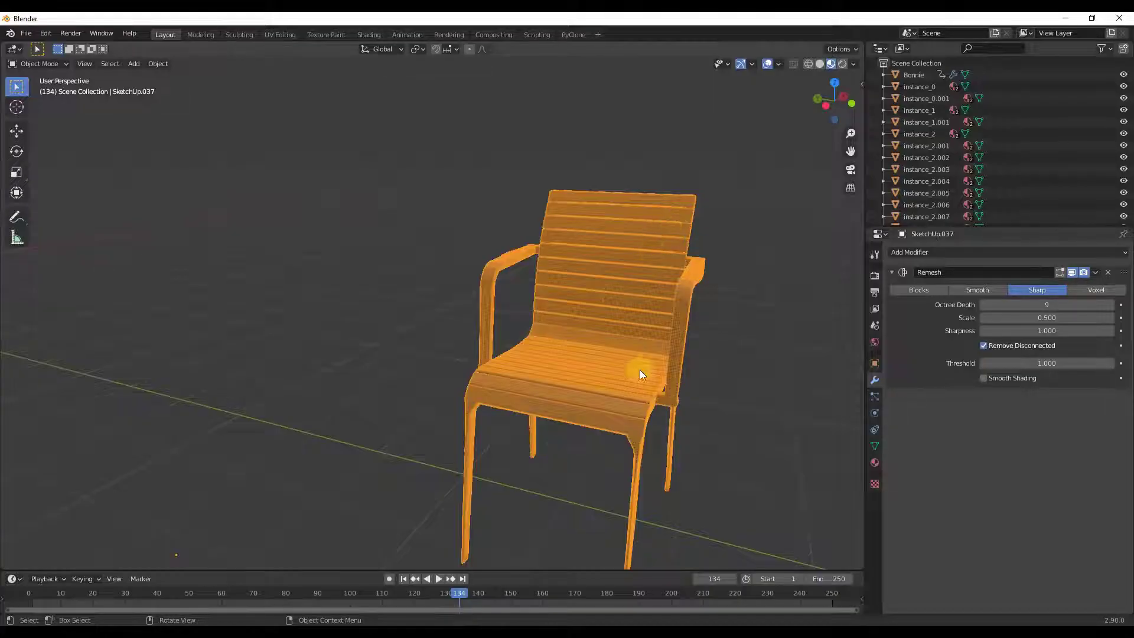
middle_drag(640, 370, 552, 154)
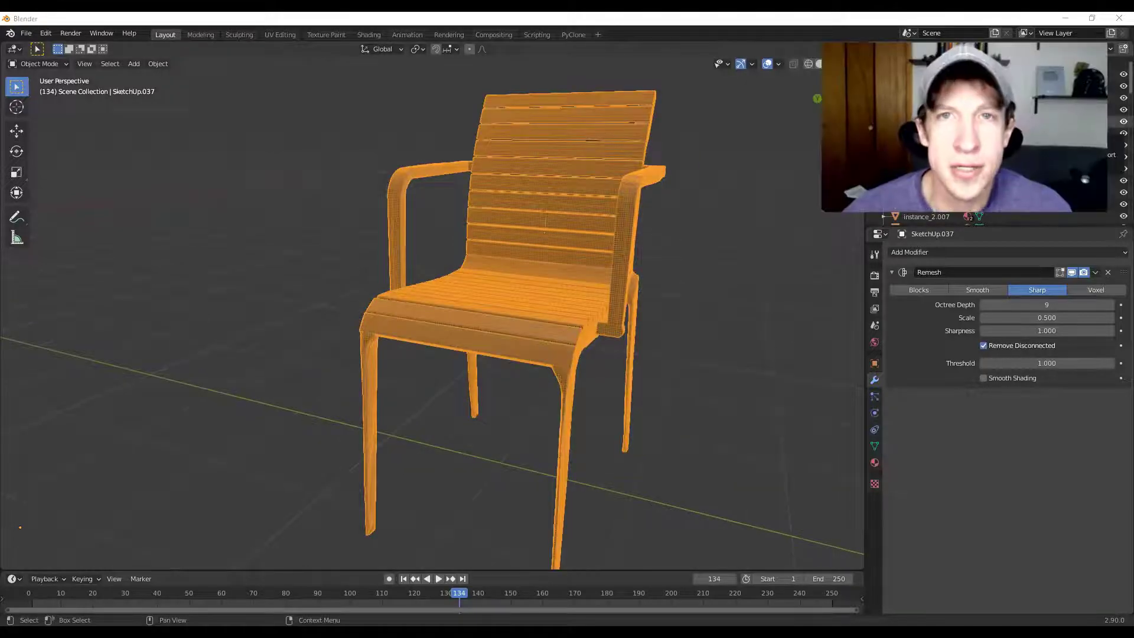